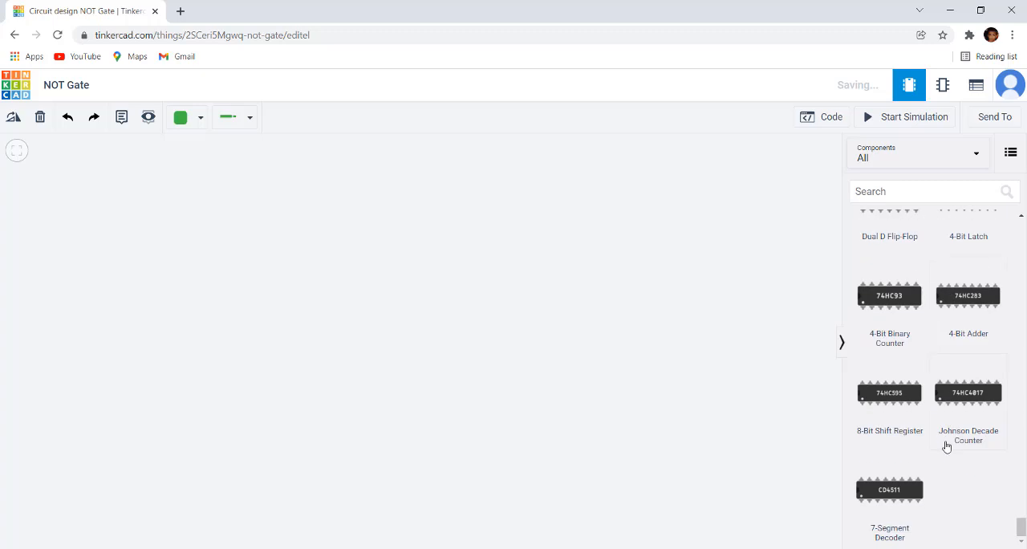
# Place a 74HC04 Hex Inverter from the Logic components in the middle of the empty workplane
pyautogui.scroll(10, 944, 445)
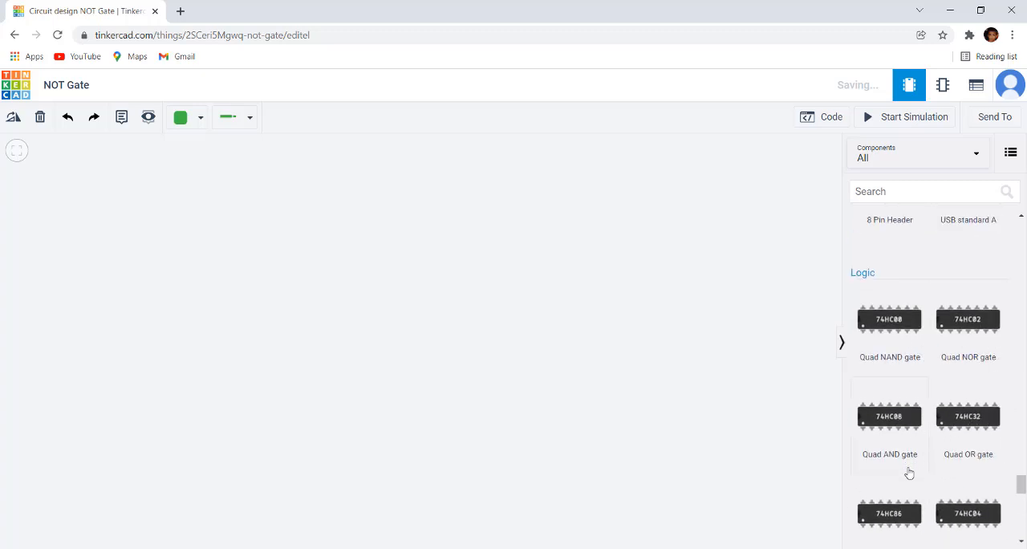
pyautogui.scroll(-2, 943, 489)
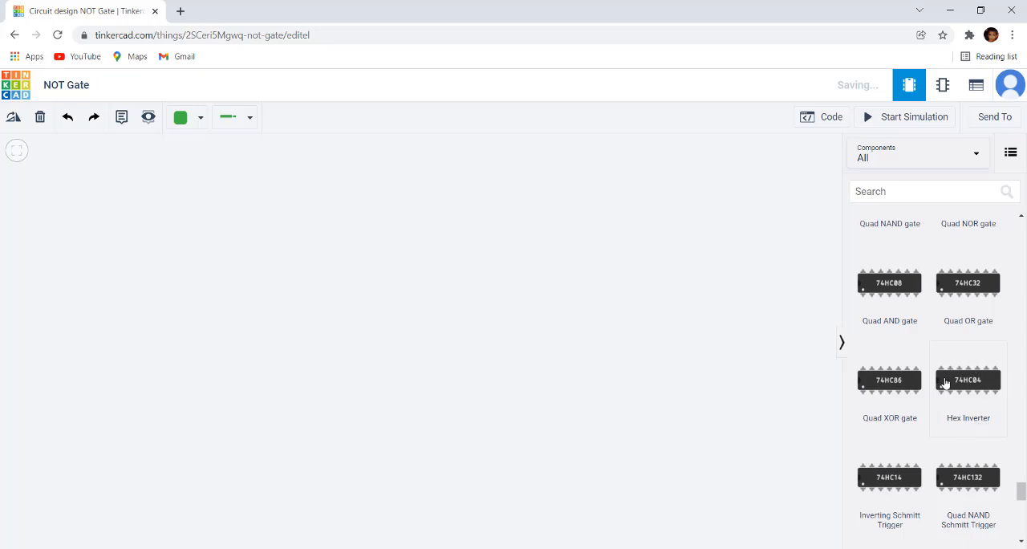
pyautogui.moveTo(972, 383); pyautogui.dragTo(471, 306)
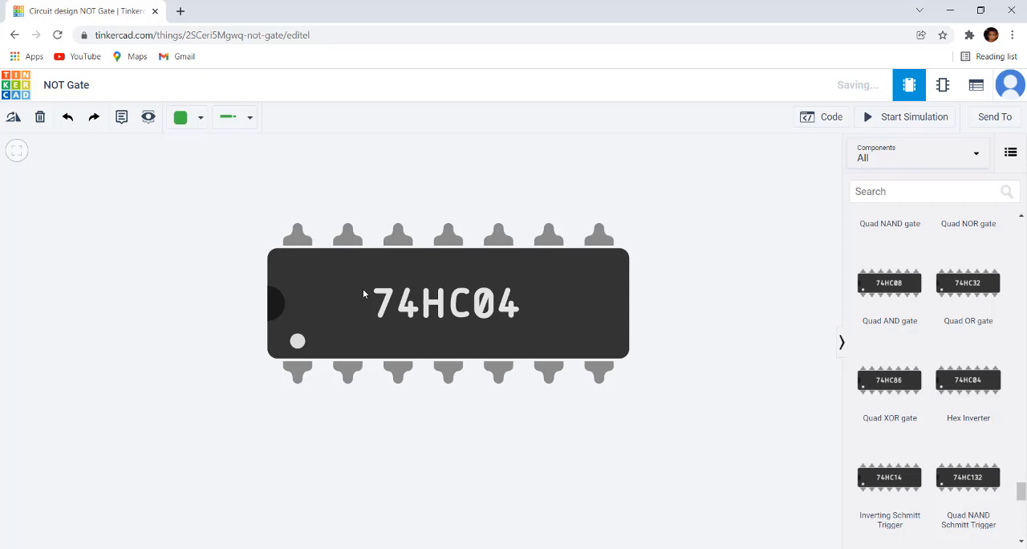
pyautogui.scroll(-5, 364, 290)
pyautogui.moveTo(505, 247); pyautogui.dragTo(593, 253)
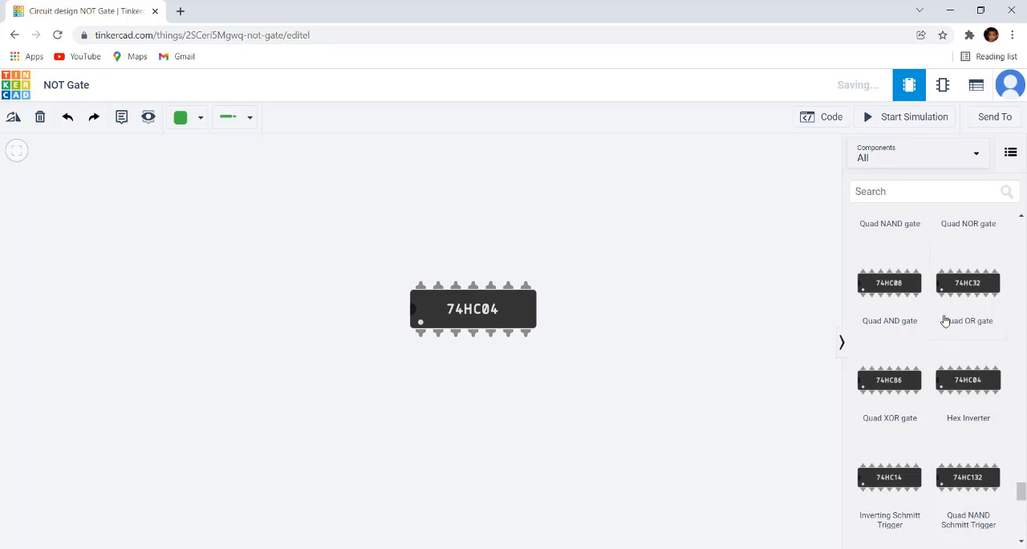
# Add a 1.5V Battery to the left of the 74HC04 chip
pyautogui.scroll(15, 943, 319)
pyautogui.scroll(10, 945, 320)
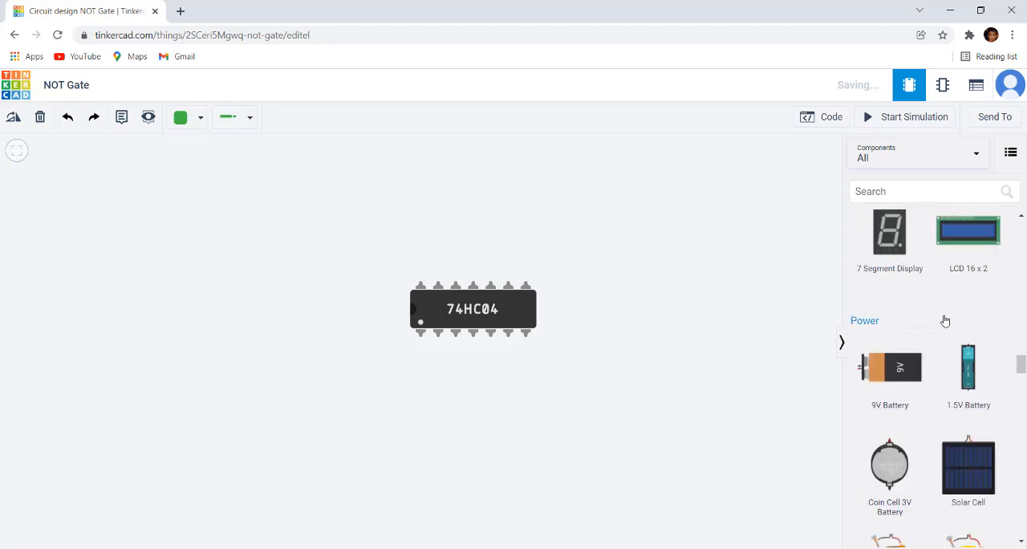
pyautogui.scroll(-10, 938, 315)
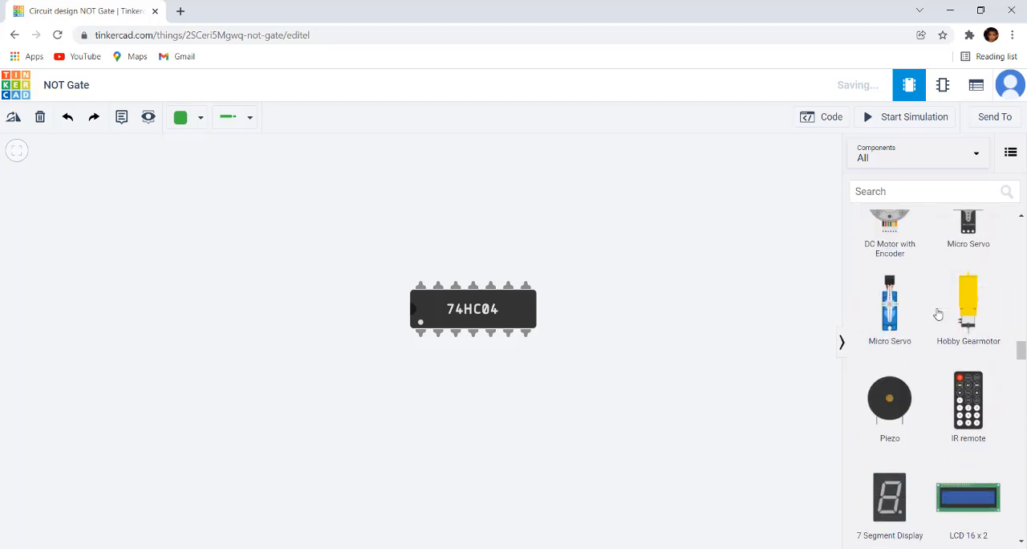
pyautogui.moveTo(980, 241); pyautogui.dragTo(291, 321)
pyautogui.scroll(-4, 419, 389)
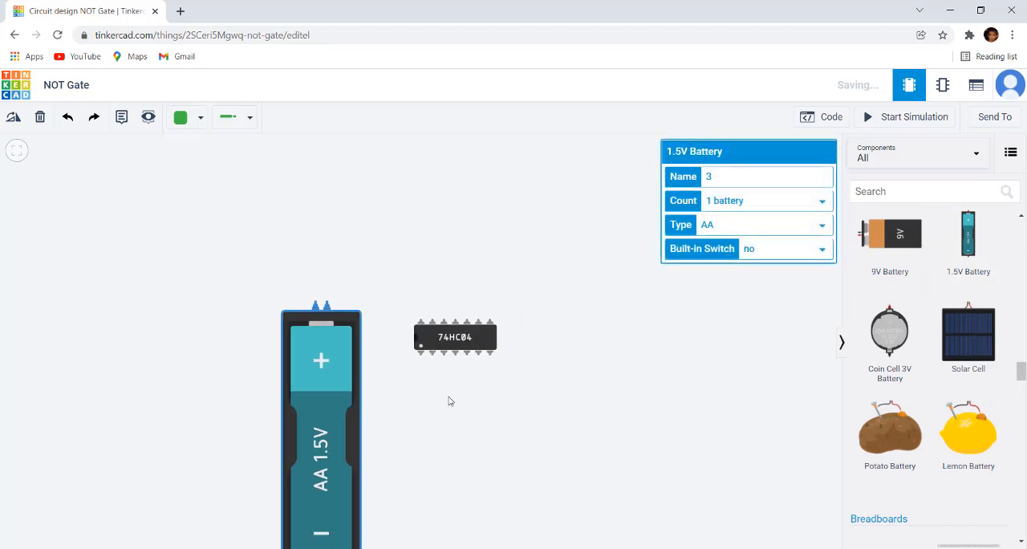
pyautogui.click(453, 417)
pyautogui.scroll(2, 455, 415)
pyautogui.moveTo(463, 411); pyautogui.dragTo(521, 430)
pyautogui.scroll(3, 524, 382)
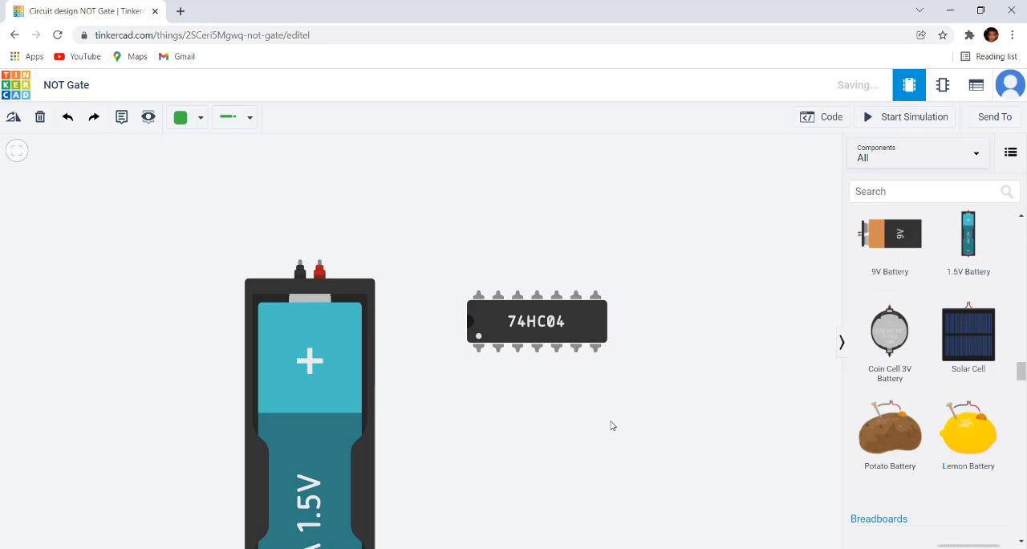
pyautogui.scroll(-3, 611, 425)
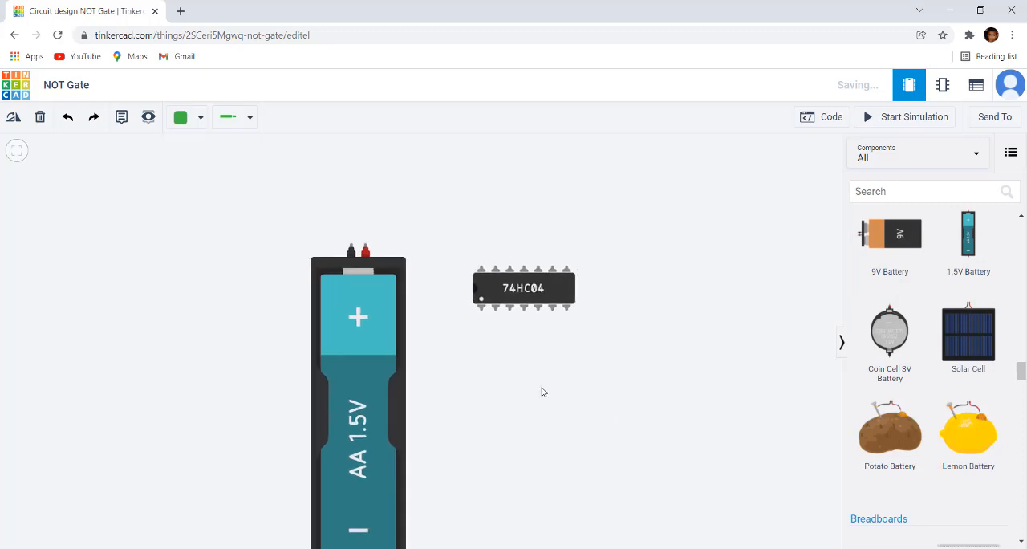
# Move the 74HC04 chip farther right and place a second 1.5V Battery directly beside the first one
pyautogui.moveTo(550, 277); pyautogui.dragTo(662, 242)
pyautogui.click(379, 267)
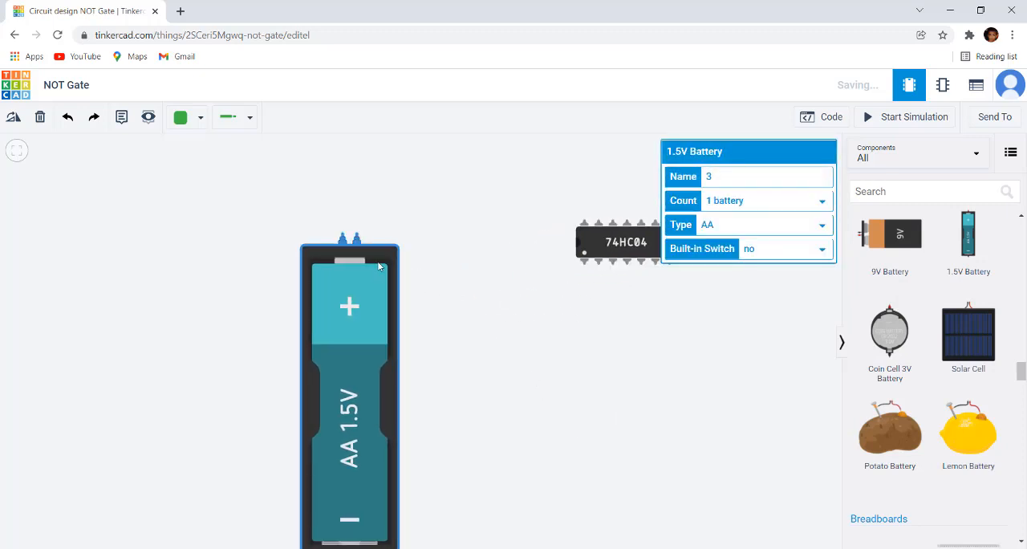
pyautogui.click(485, 293)
pyautogui.moveTo(967, 229); pyautogui.dragTo(448, 239)
pyautogui.click(477, 150)
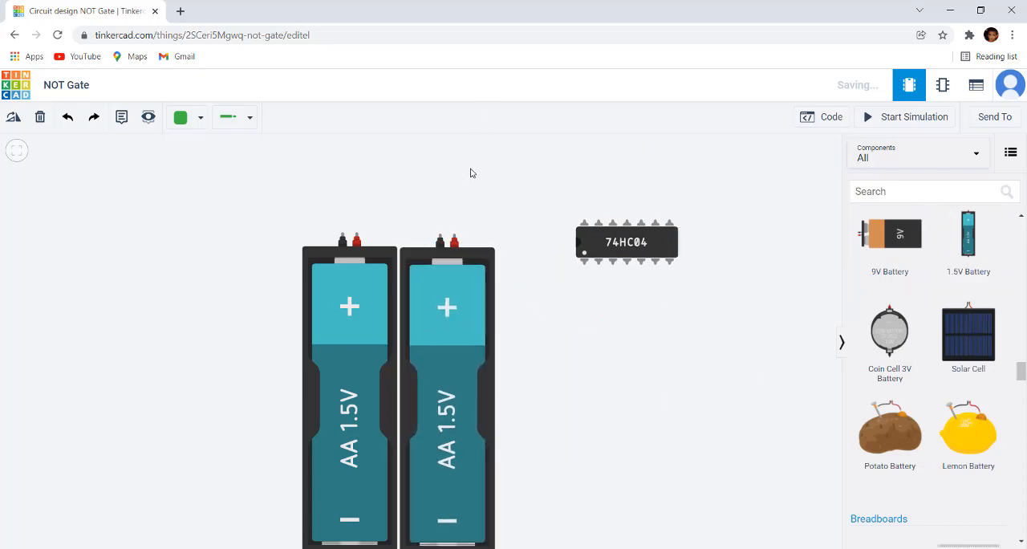
# Wire the first battery's positive terminal to the second battery's negative terminal to join them in series
pyautogui.scroll(3, 472, 171)
pyautogui.click(257, 295)
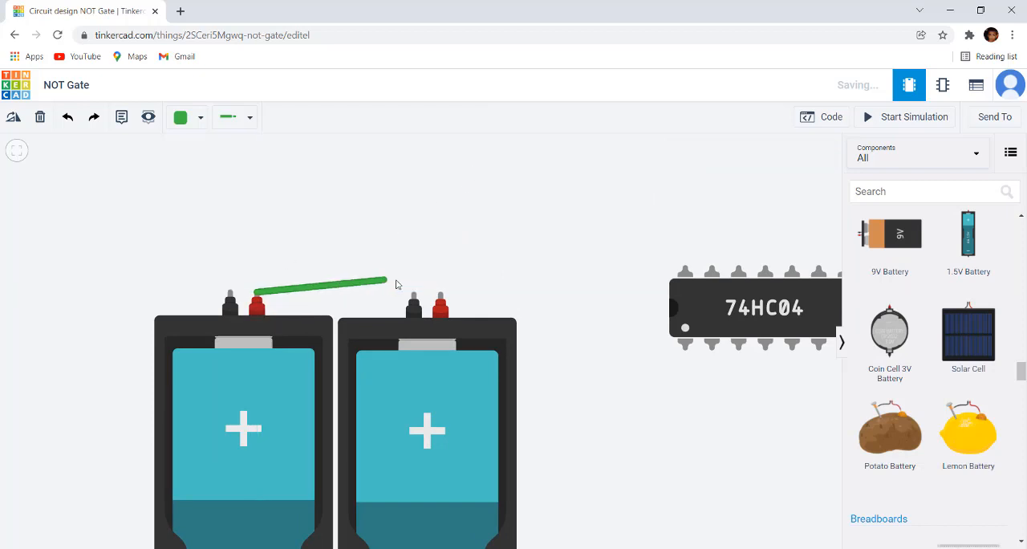
pyautogui.click(415, 295)
pyautogui.scroll(-2, 404, 353)
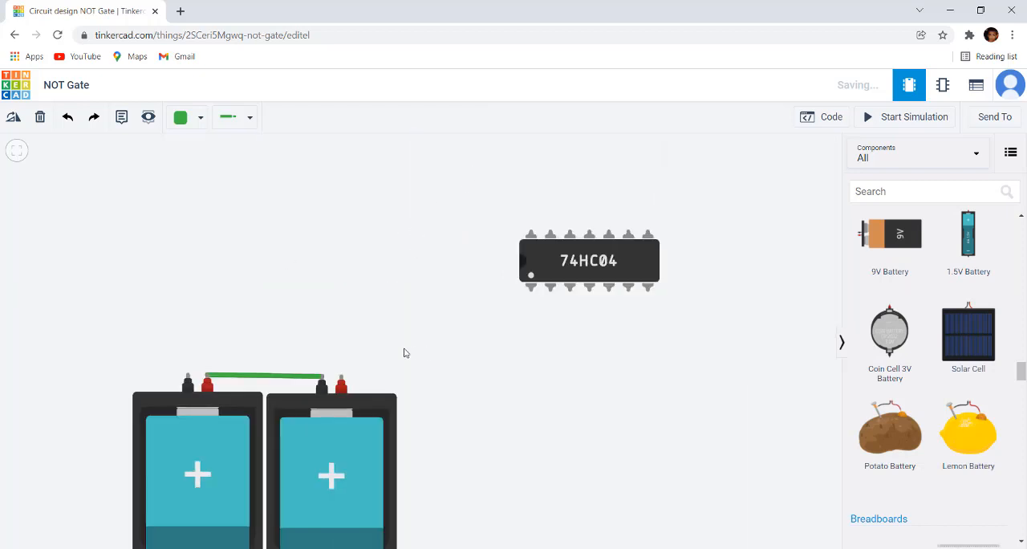
# Wire the second battery's positive terminal upward, with one corner, to the Power pin of the 74HC04
pyautogui.click(342, 383)
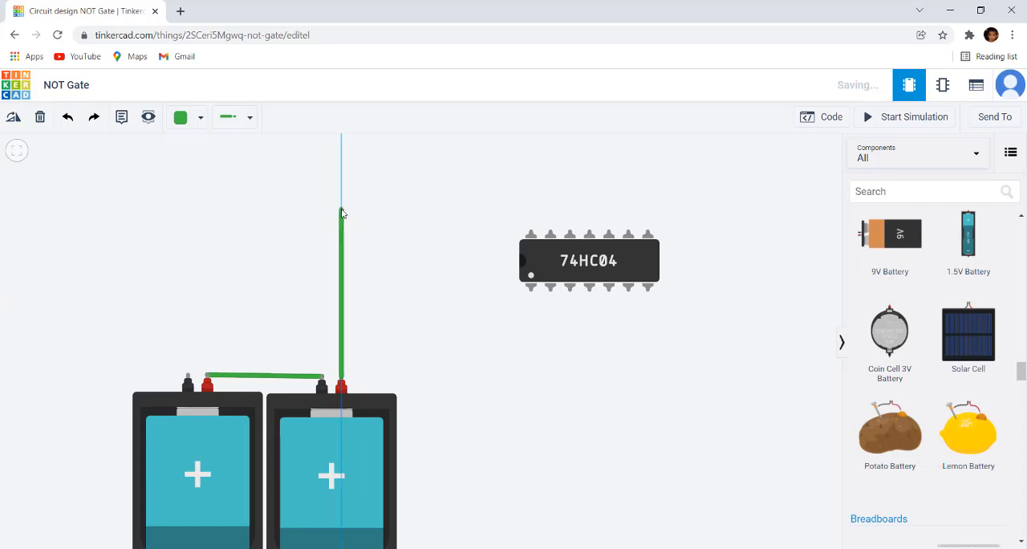
pyautogui.click(341, 205)
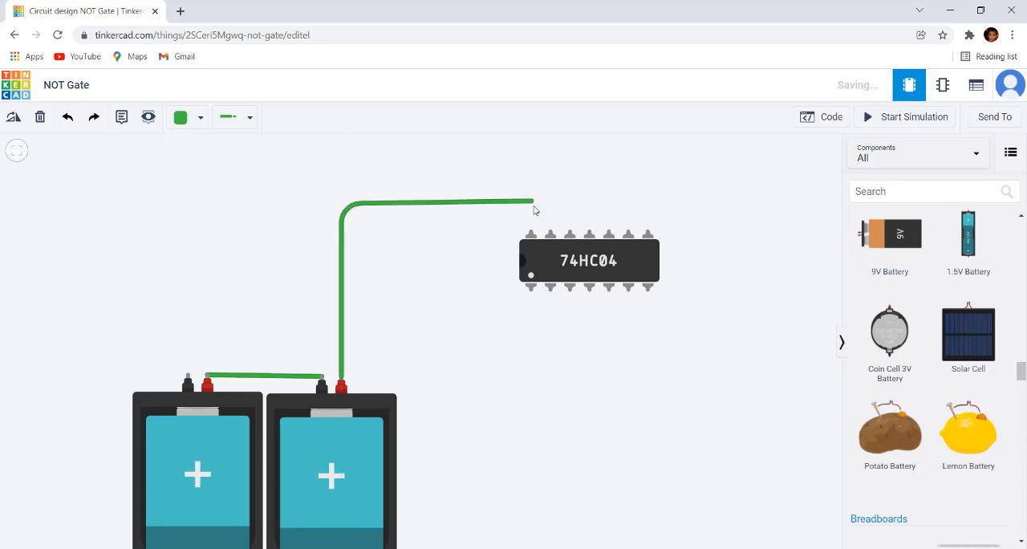
pyautogui.click(531, 233)
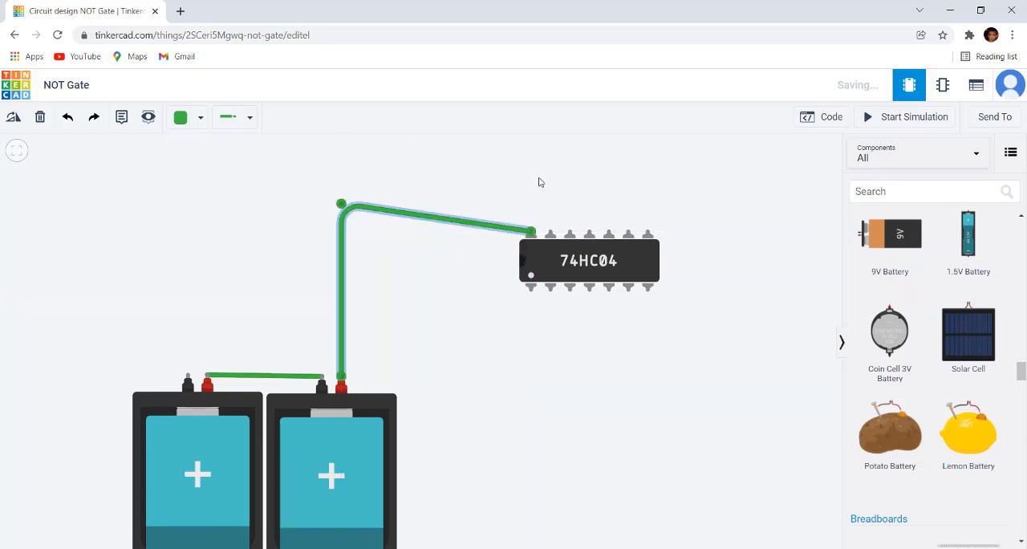
pyautogui.scroll(3, 538, 182)
pyautogui.click(544, 211)
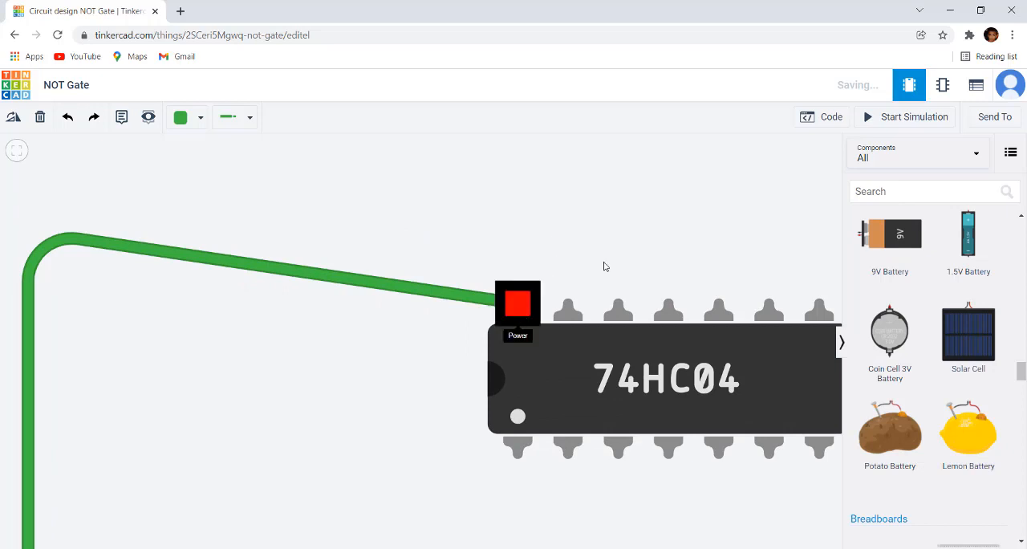
pyautogui.moveTo(645, 251); pyautogui.dragTo(471, 213)
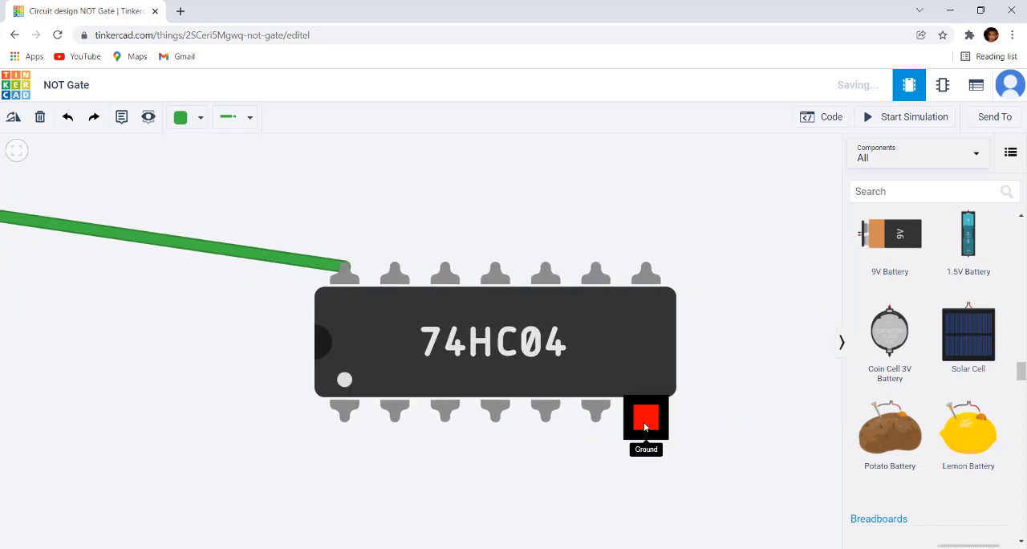
pyautogui.scroll(-2, 601, 225)
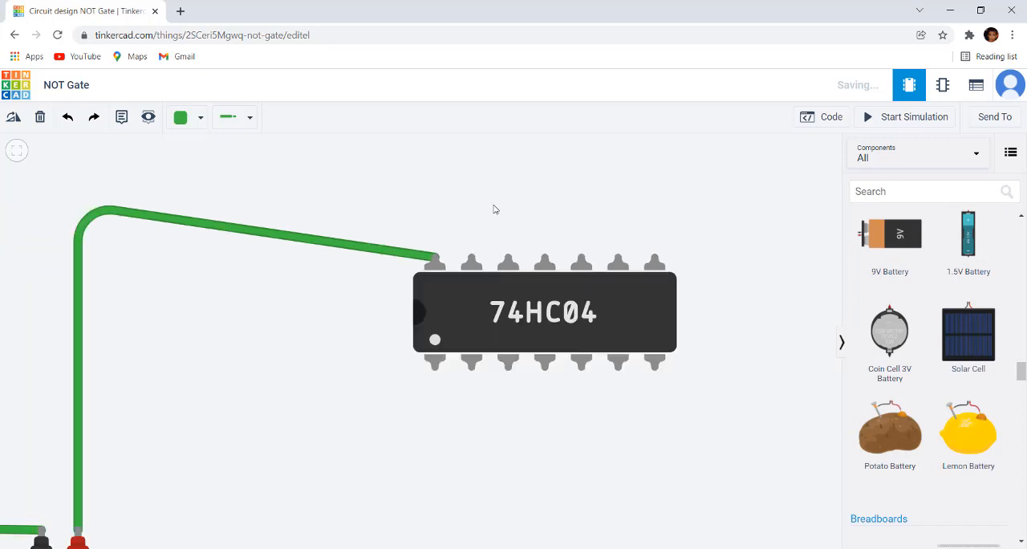
# Straighten the Power wire by lowering its corner level with the Power pin and deleting the extra bend point
pyautogui.click(342, 233)
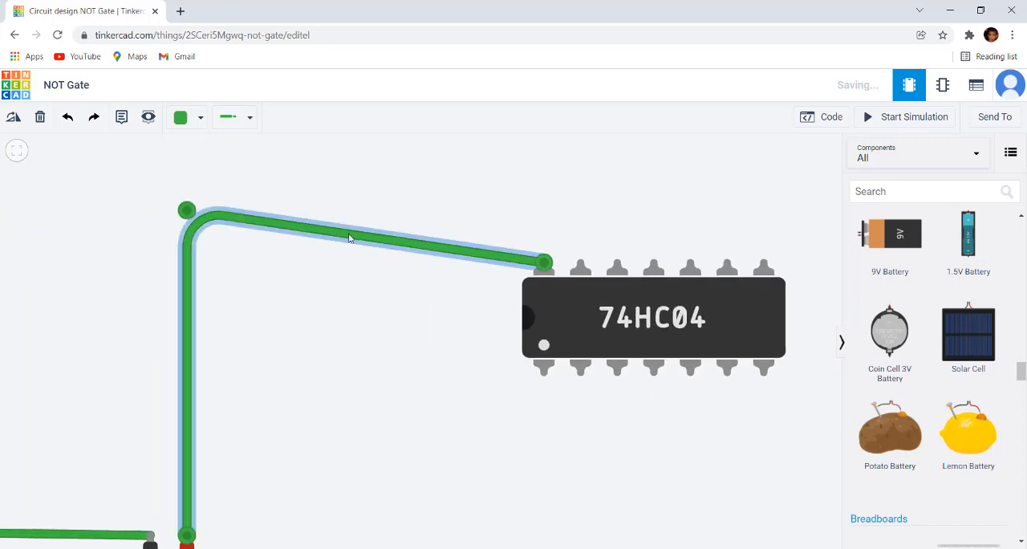
pyautogui.click(348, 235)
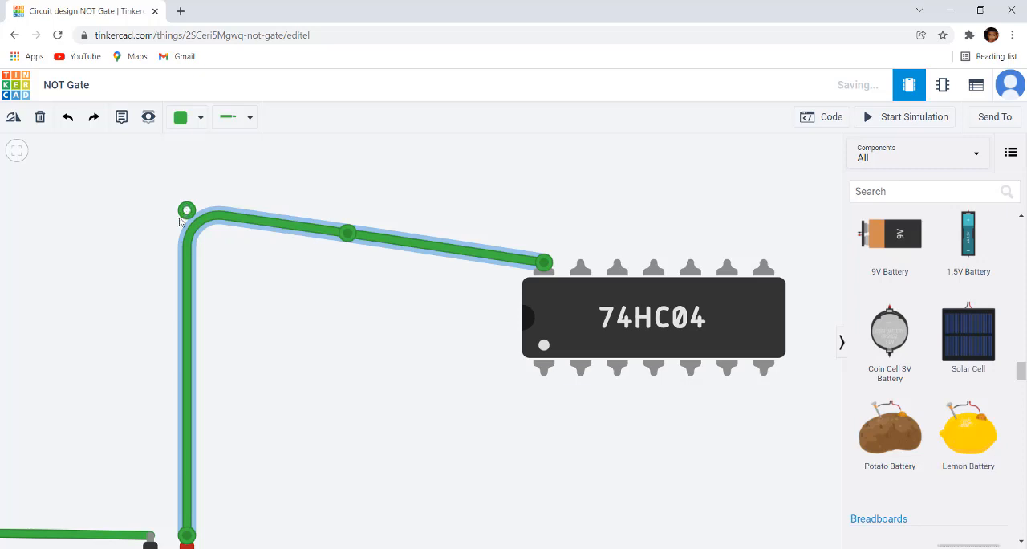
pyautogui.moveTo(180, 221); pyautogui.dragTo(178, 273)
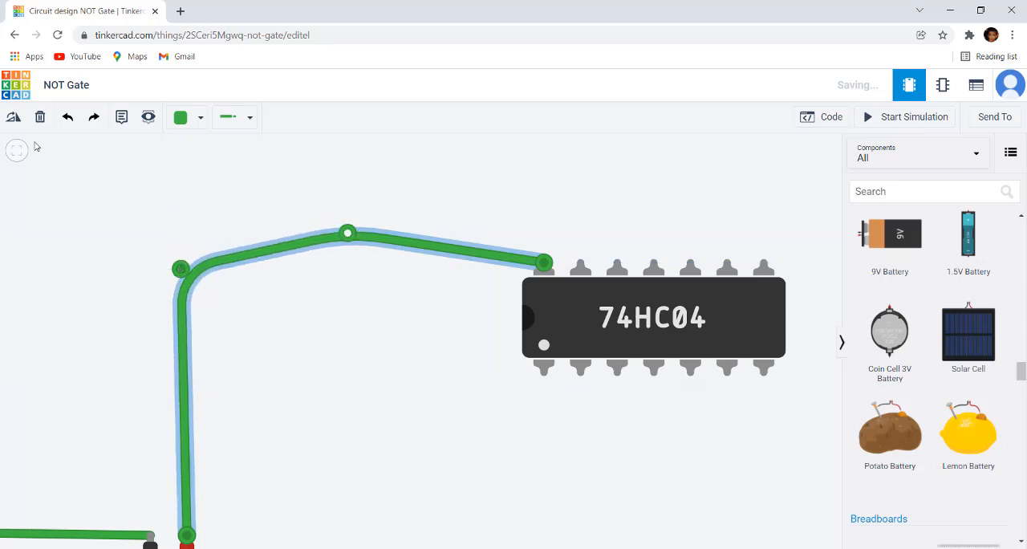
pyautogui.click(40, 117)
pyautogui.scroll(-2, 344, 203)
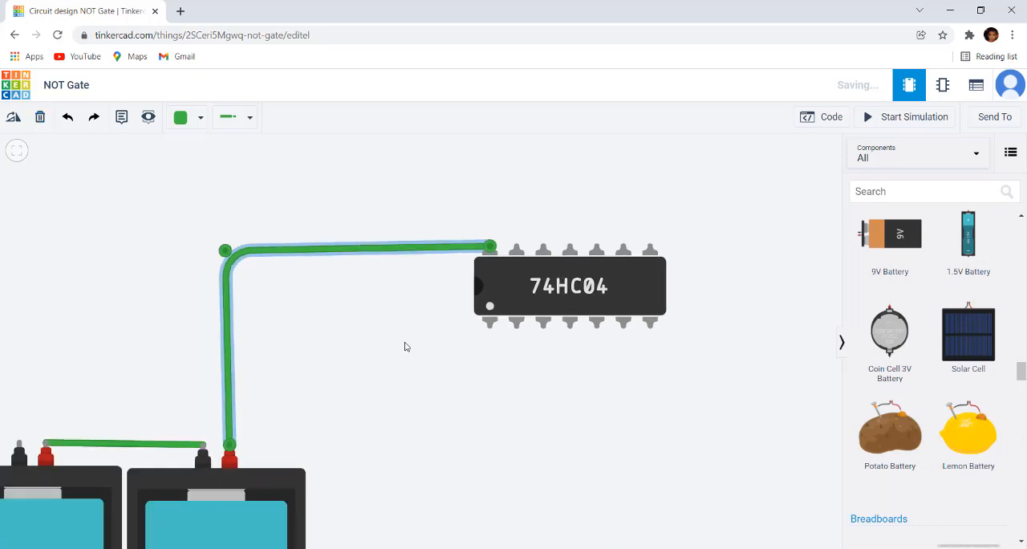
pyautogui.moveTo(405, 347); pyautogui.dragTo(427, 316)
pyautogui.click(281, 223)
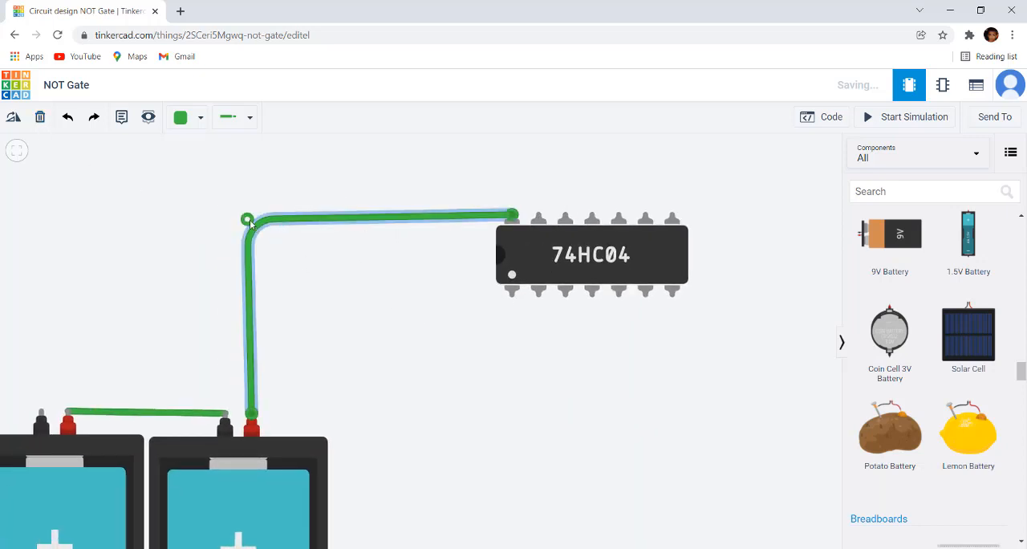
pyautogui.moveTo(250, 224)
pyautogui.mouseDown()
pyautogui.moveTo(265, 221)
pyautogui.moveTo(254, 218)
pyautogui.mouseUp()
pyautogui.click(324, 324)
pyautogui.scroll(-2, 324, 324)
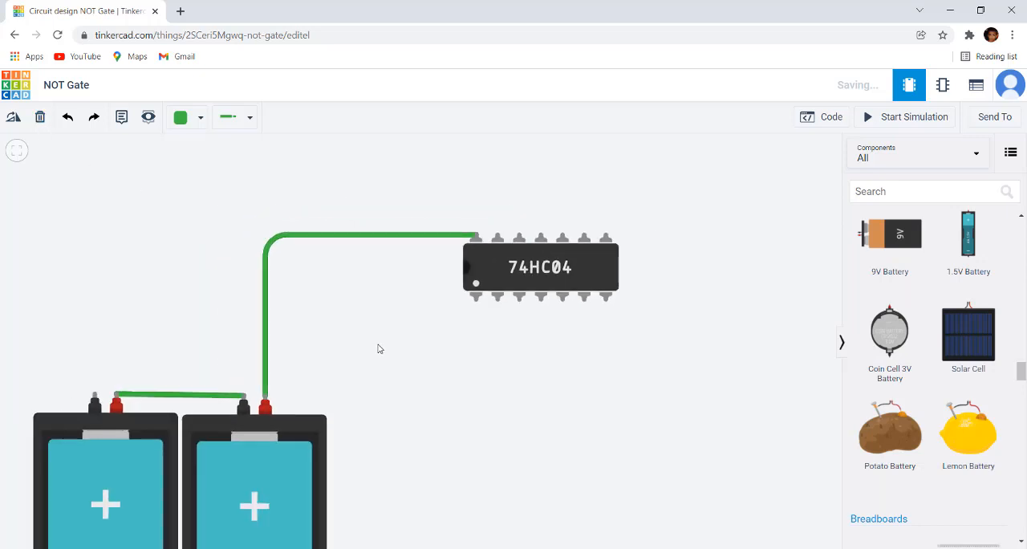
# Wire the first battery's negative terminal to the 74HC04's Ground pin, routing it with two corners below the chip
pyautogui.moveTo(378, 344)
pyautogui.mouseDown()
pyautogui.moveTo(386, 325)
pyautogui.moveTo(373, 350)
pyautogui.mouseUp()
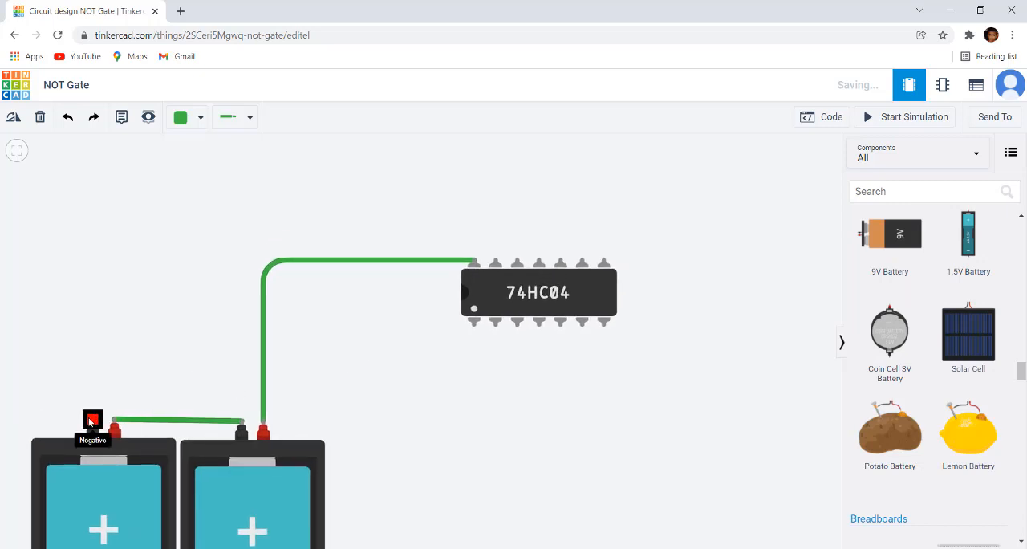
pyautogui.click(92, 421)
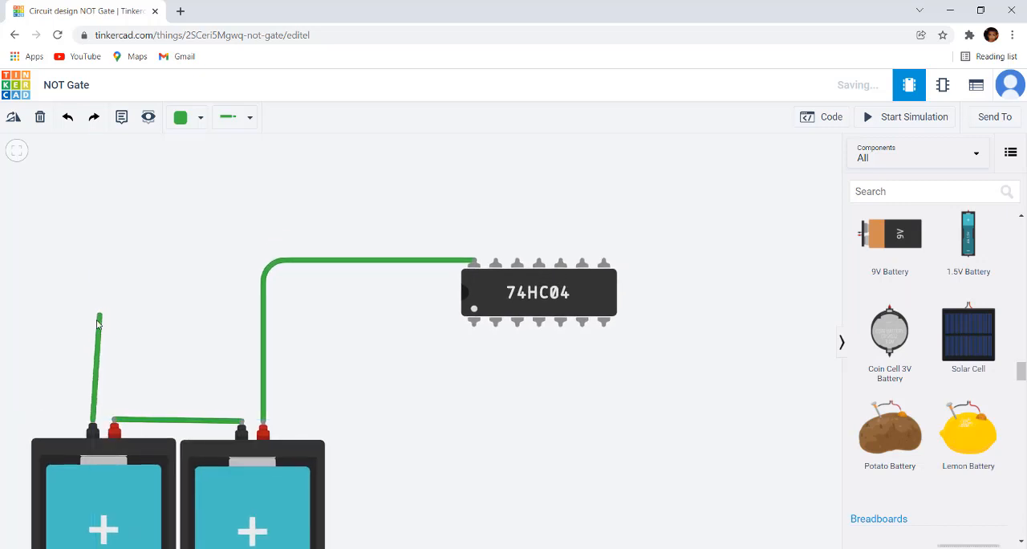
pyautogui.click(92, 368)
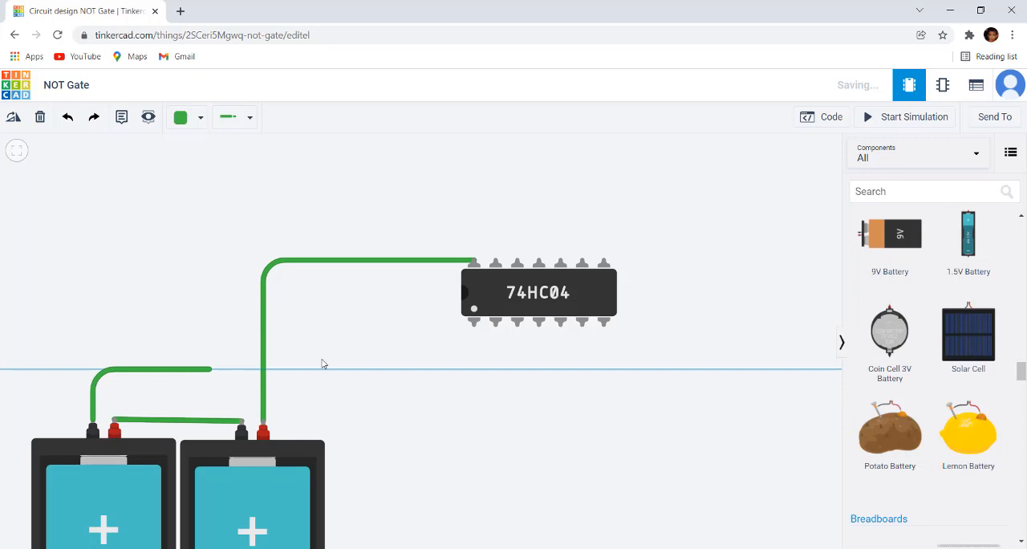
pyautogui.click(604, 370)
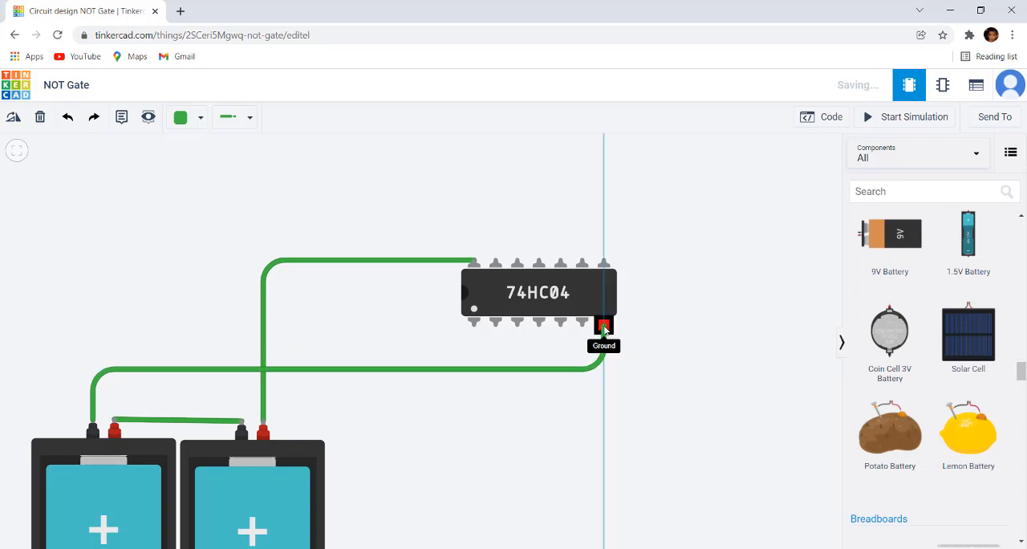
pyautogui.click(604, 322)
pyautogui.scroll(1, 672, 357)
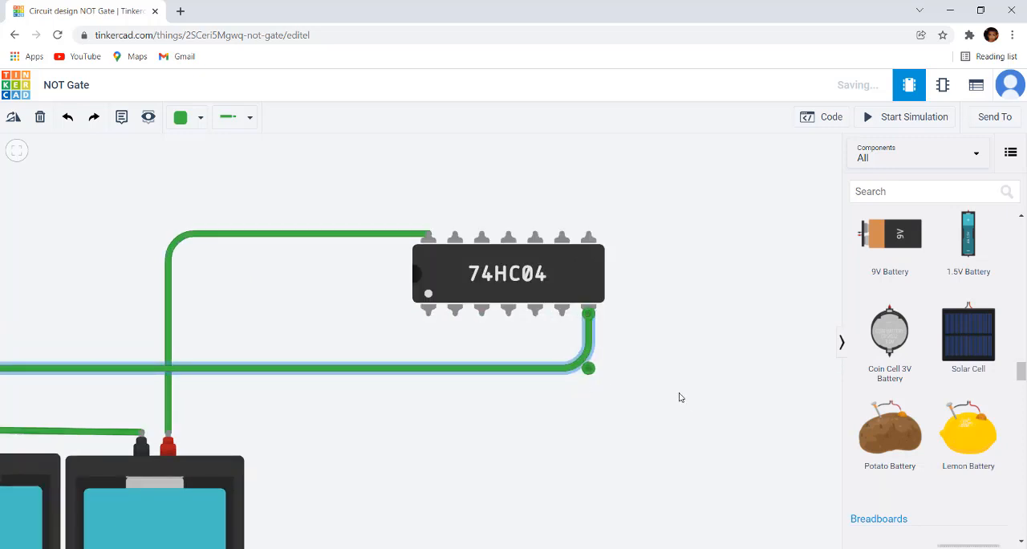
# Change the colour of the Ground wire to Black
pyautogui.scroll(-1, 680, 398)
pyautogui.click(476, 392)
pyautogui.click(463, 374)
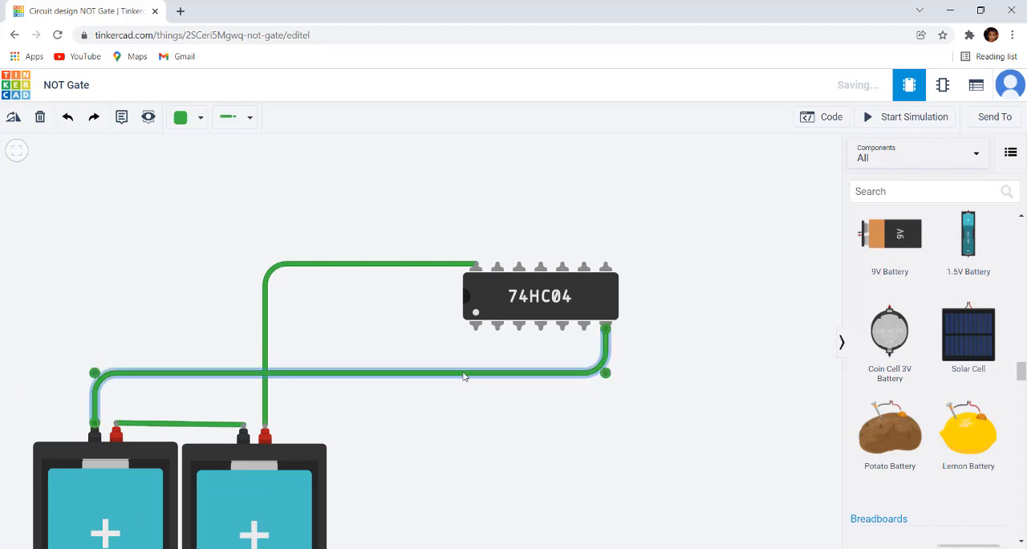
pyautogui.click(201, 118)
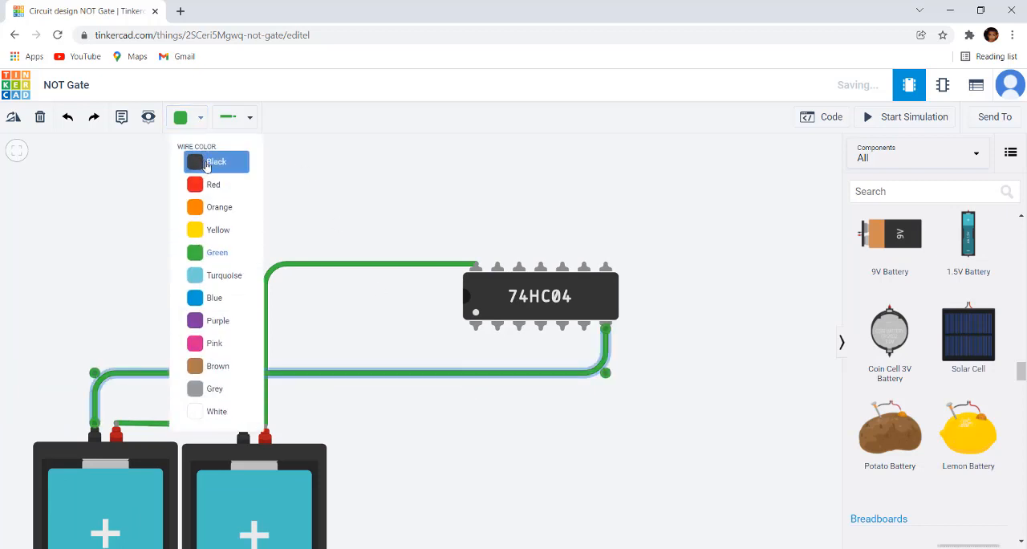
pyautogui.click(203, 160)
# Change the colour of the wire running to the chip's Power pin to Red
pyautogui.click(326, 255)
pyautogui.click(323, 268)
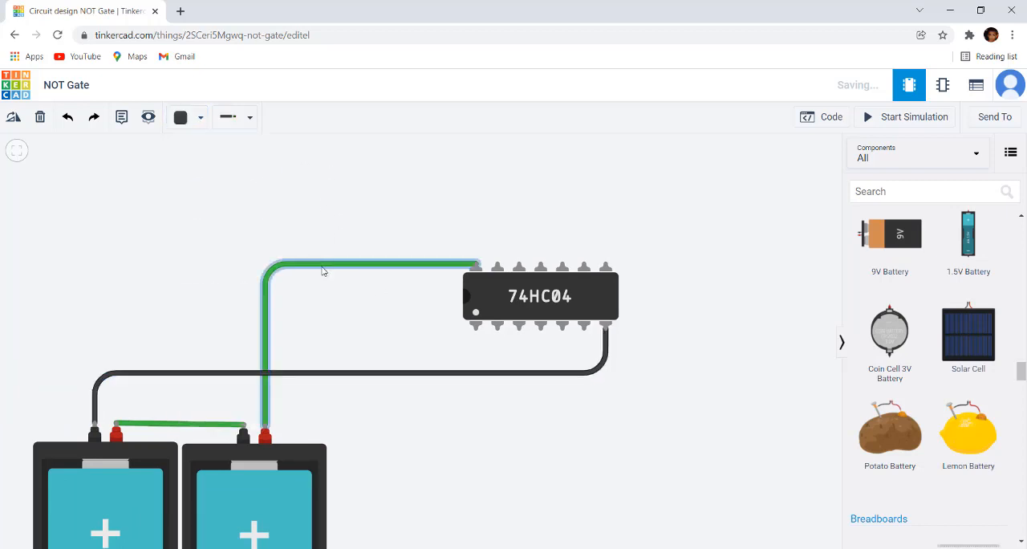
pyautogui.click(201, 118)
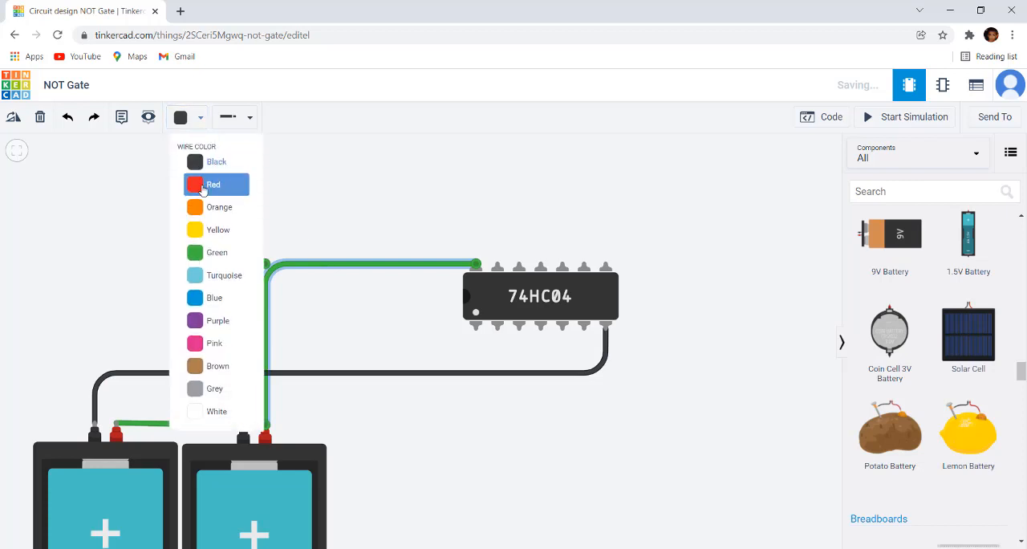
pyautogui.click(205, 184)
pyautogui.scroll(-3, 440, 192)
pyautogui.moveTo(565, 384); pyautogui.dragTo(526, 383)
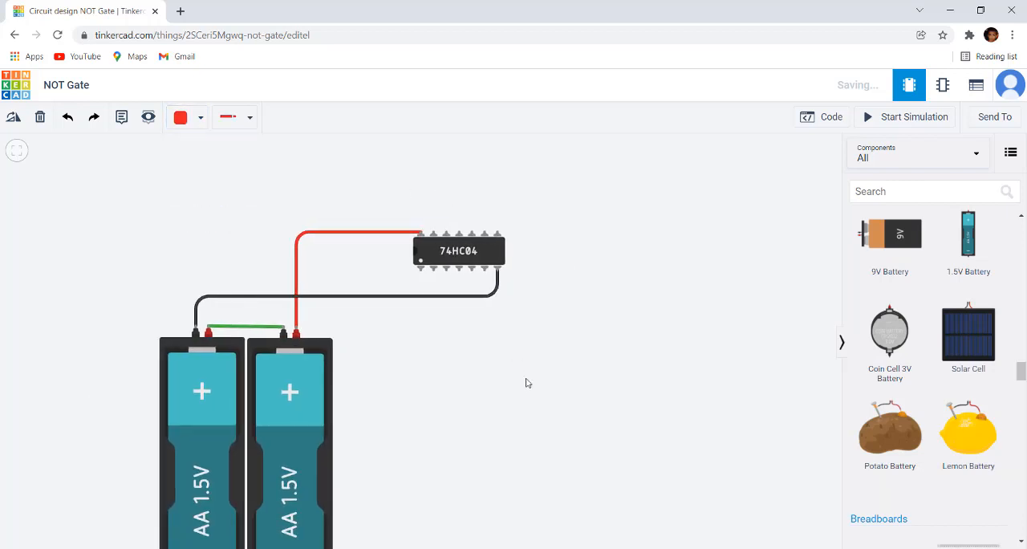
# Examine the 74HC04 pin diagram in the NOT Gate.jpg image in Photos, then return to the Tinkercad circuit
pyautogui.scroll(2, 539, 282)
pyautogui.moveTo(538, 282); pyautogui.dragTo(652, 287)
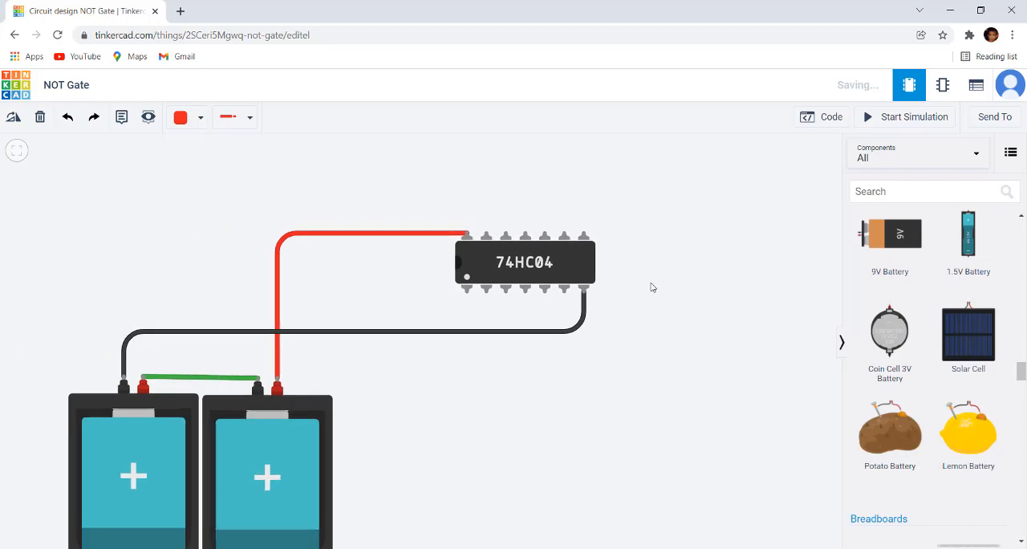
pyautogui.scroll(2, 655, 247)
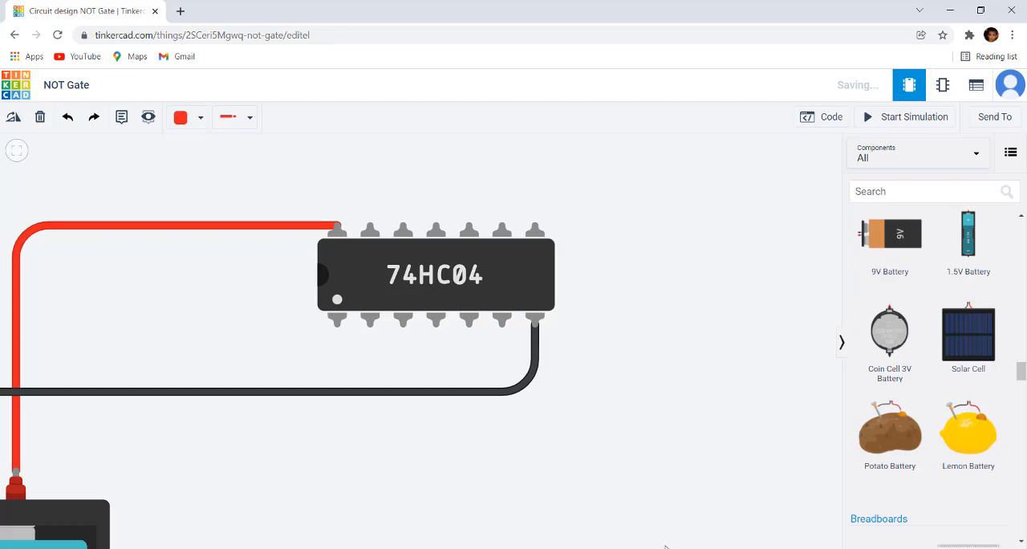
pyautogui.hotkey('alt', 'Tab')
pyautogui.scroll(3, 599, 472)
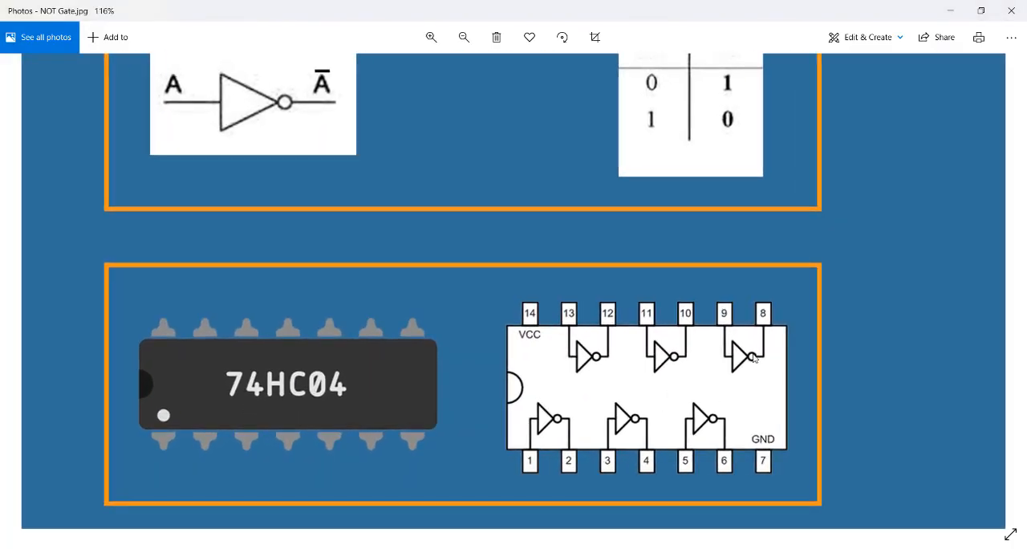
pyautogui.scroll(-2, 625, 437)
pyautogui.scroll(4, 580, 458)
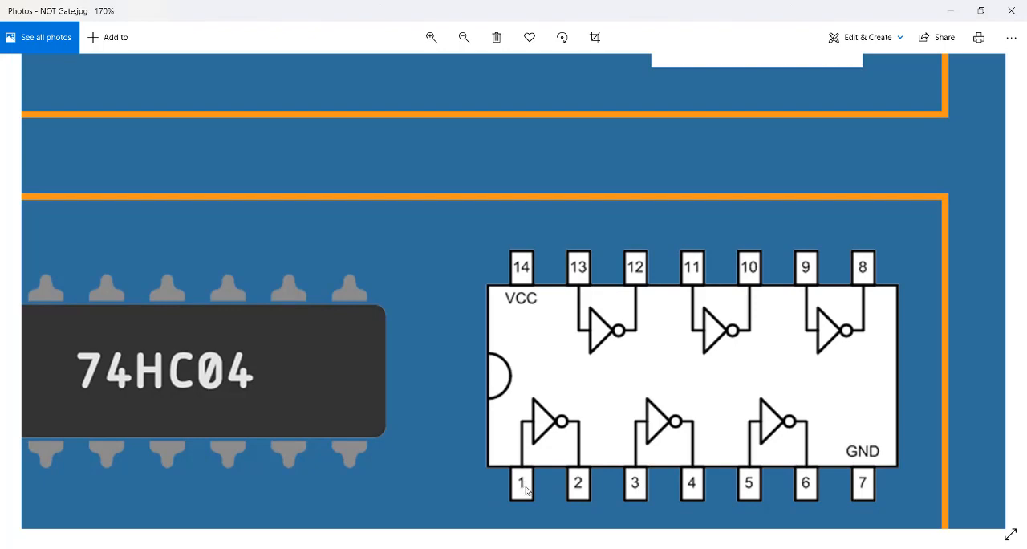
pyautogui.hotkey('alt', 'Tab')
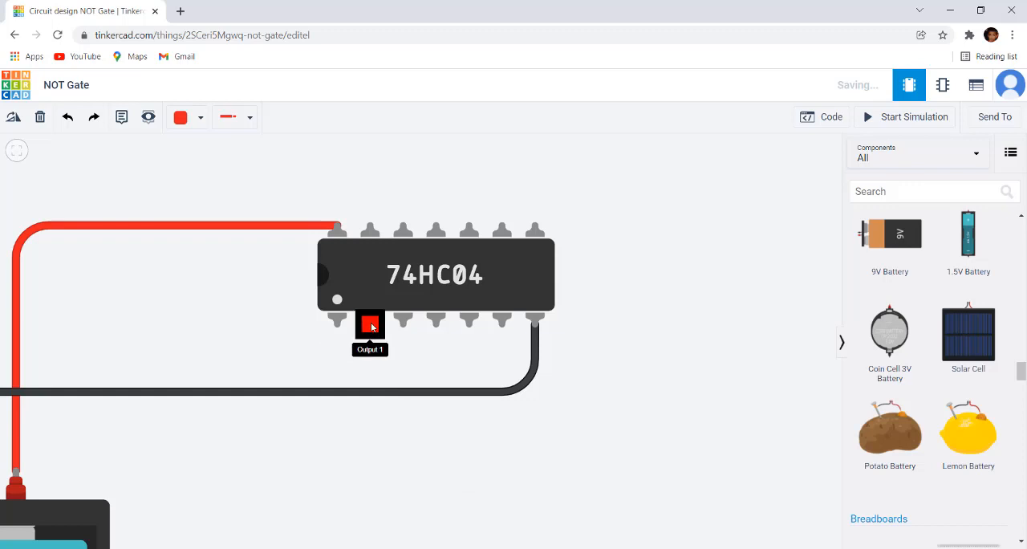
# Place a DIP Switch DPST in the empty area below the 74HC04 chip, beside the batteries
pyautogui.scroll(-1, 315, 446)
pyautogui.moveTo(315, 446); pyautogui.dragTo(429, 394)
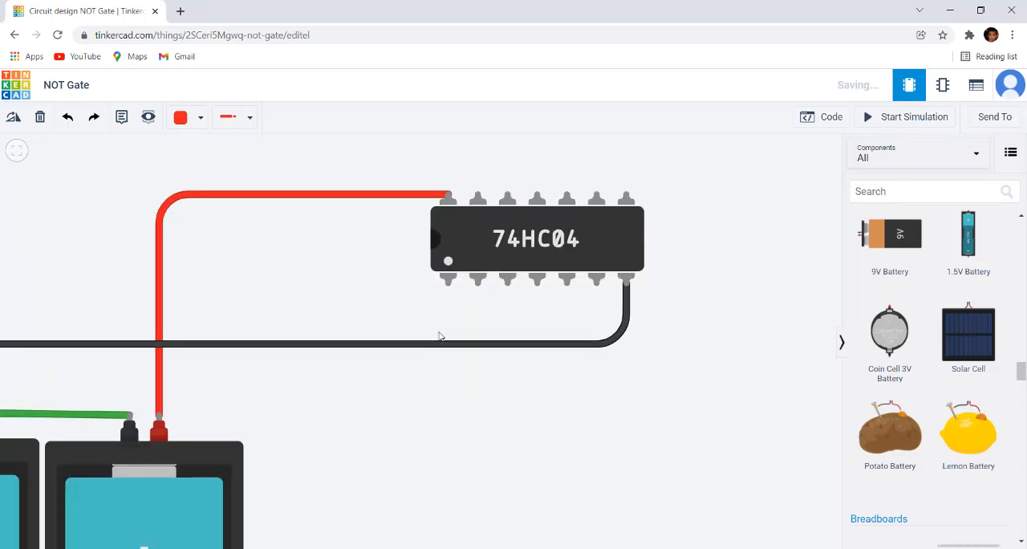
pyautogui.scroll(3, 945, 302)
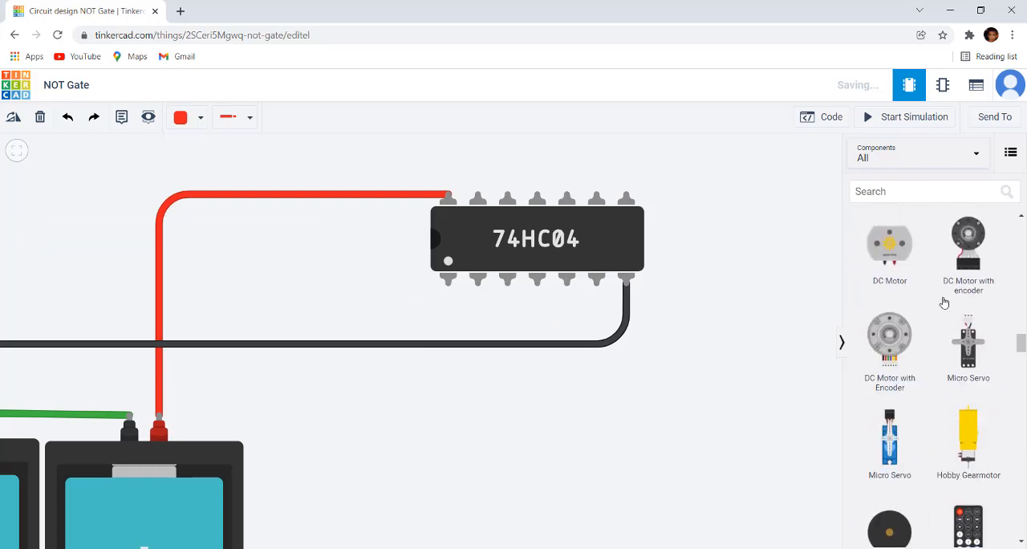
pyautogui.scroll(10, 945, 303)
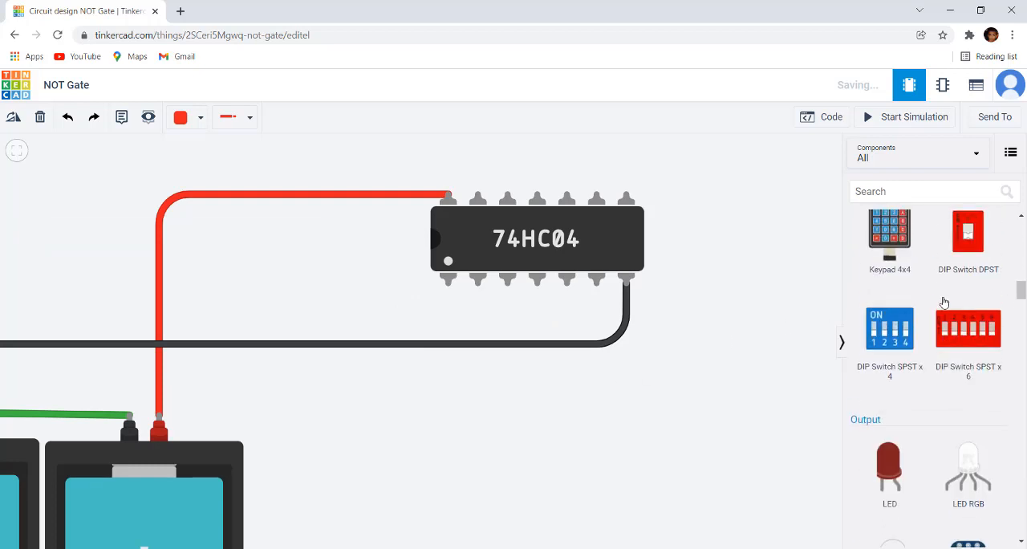
pyautogui.moveTo(979, 370)
pyautogui.moveTo(978, 369); pyautogui.dragTo(399, 431)
pyautogui.click(398, 431)
pyautogui.scroll(2, 399, 431)
pyautogui.moveTo(490, 325); pyautogui.dragTo(557, 407)
pyautogui.scroll(-3, 686, 408)
pyautogui.moveTo(686, 409); pyautogui.dragTo(681, 346)
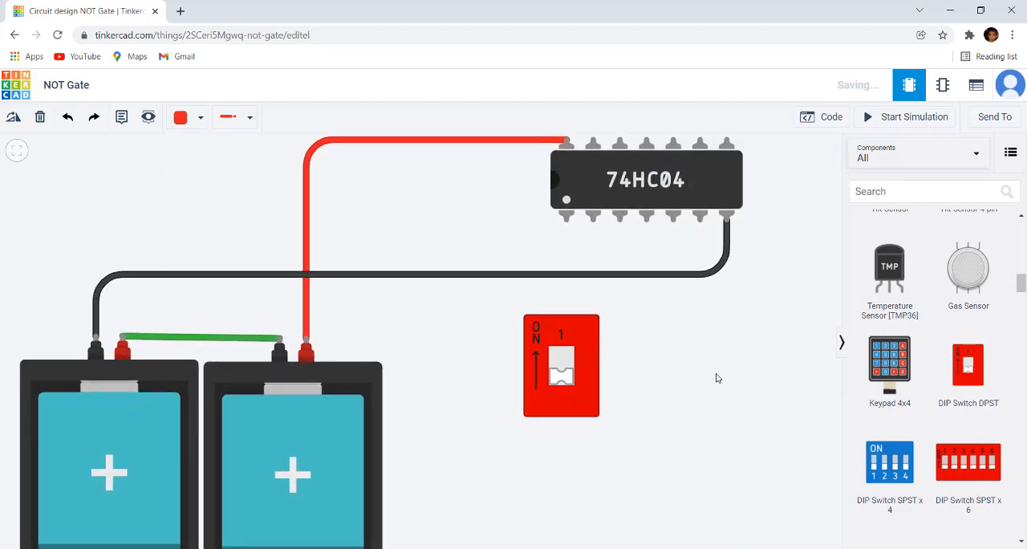
# Wire the second battery's positive terminal to the DIP switch's lower-left terminal, routing it with three corners below the switch
pyautogui.scroll(2, 716, 380)
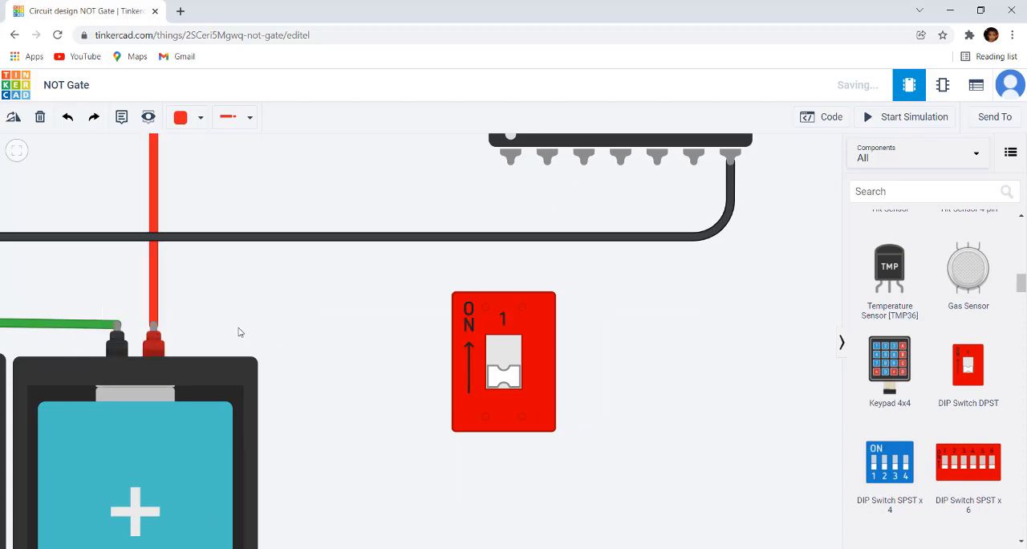
pyautogui.click(155, 341)
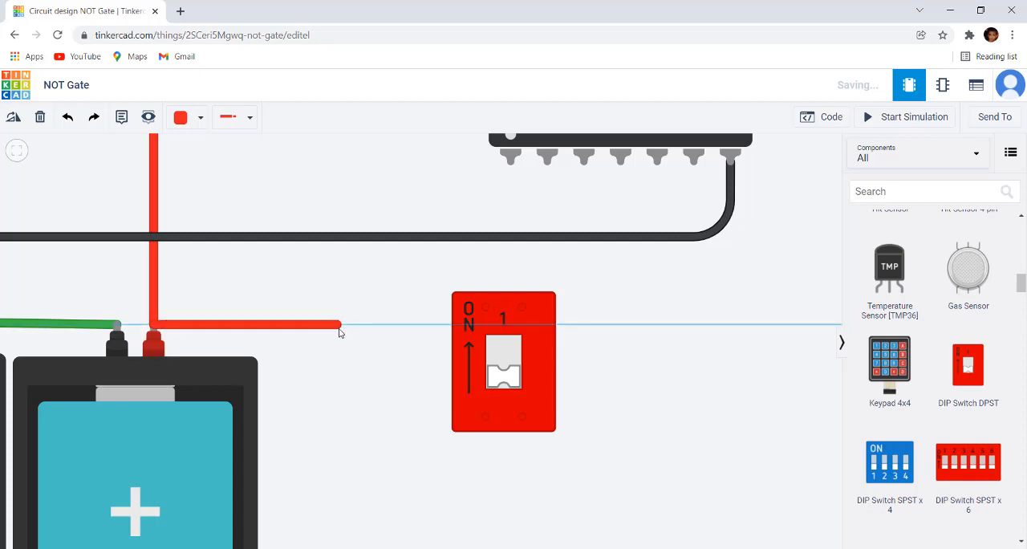
pyautogui.click(351, 328)
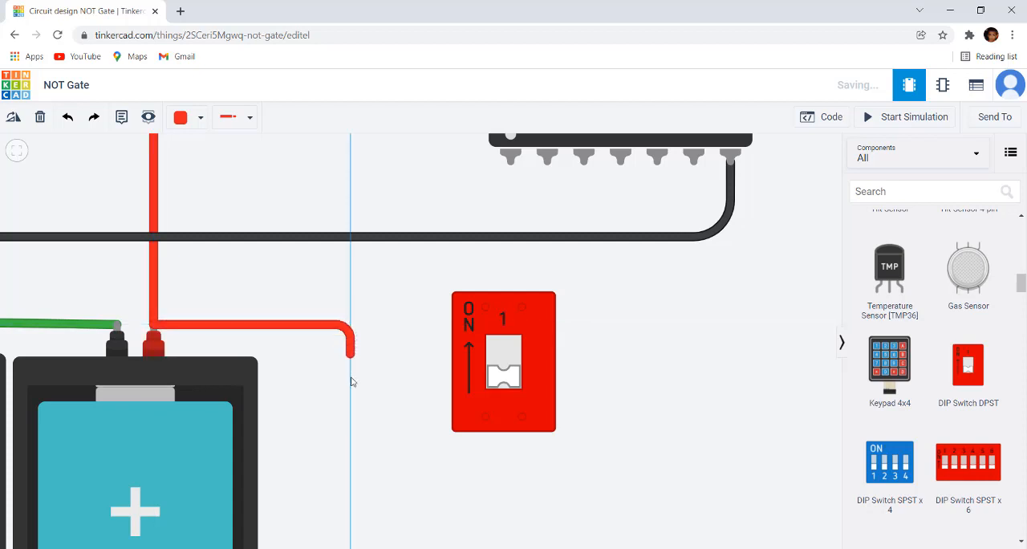
pyautogui.click(353, 463)
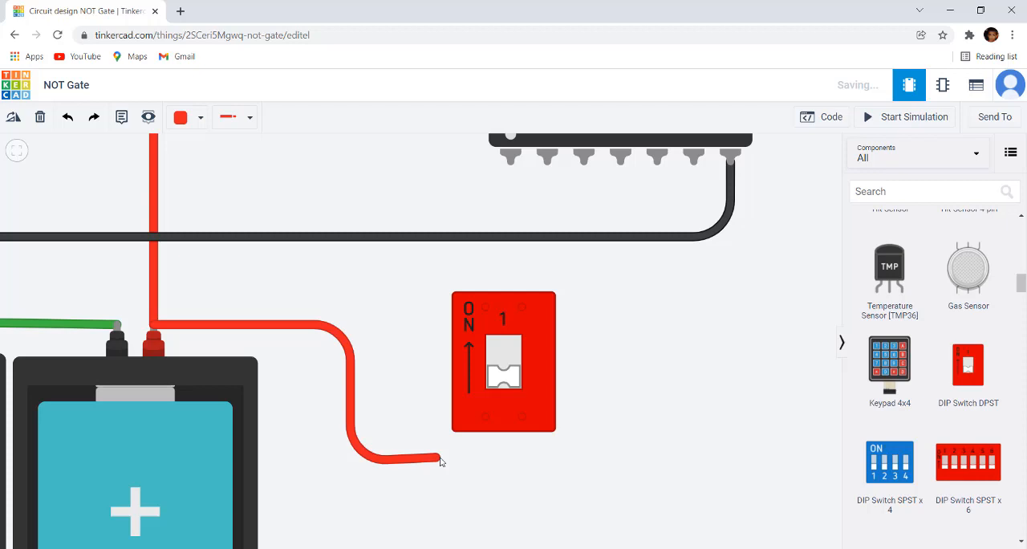
pyautogui.click(486, 463)
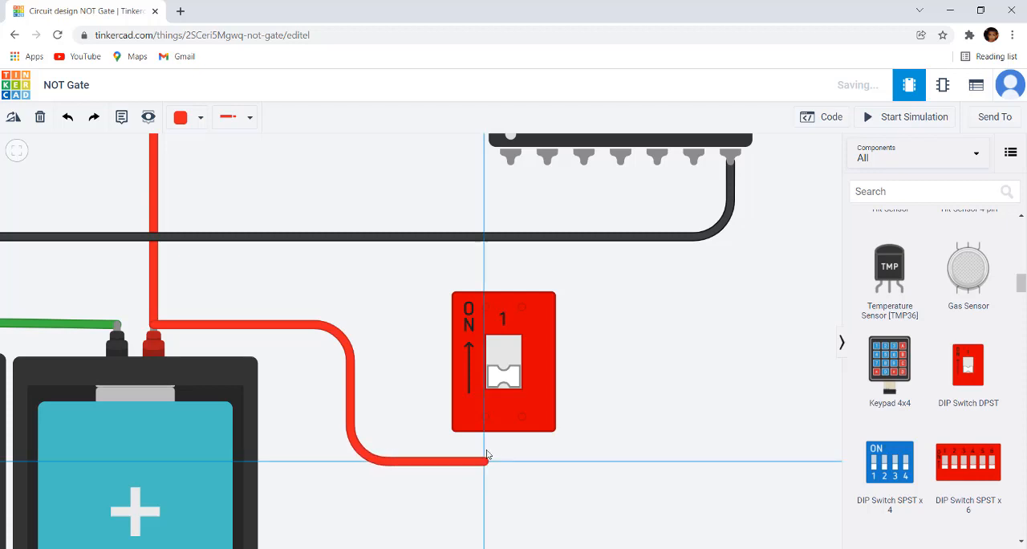
pyautogui.click(484, 418)
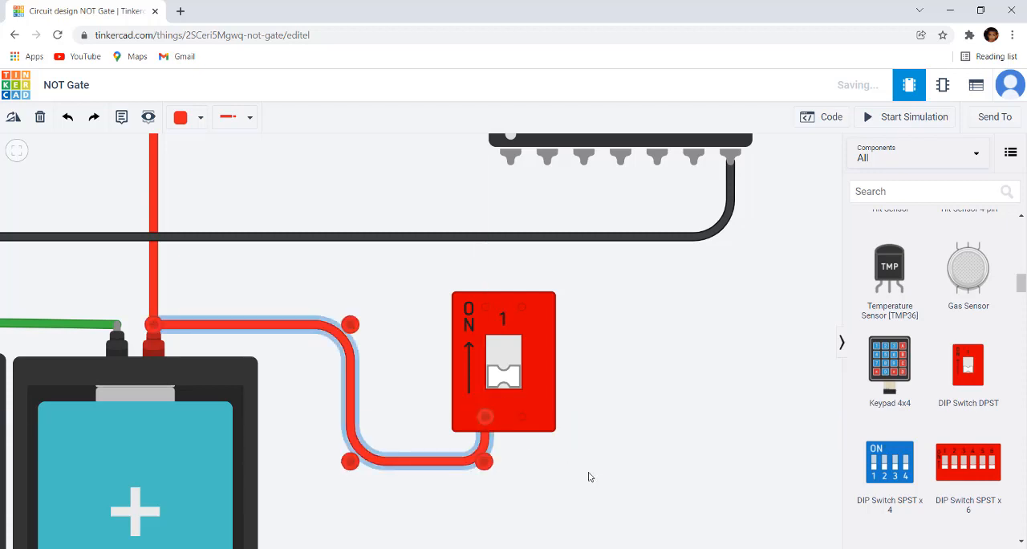
# Wire the DIP switch's 1B terminal to the 74HC04's Input 1 pin
pyautogui.moveTo(591, 299); pyautogui.dragTo(578, 416)
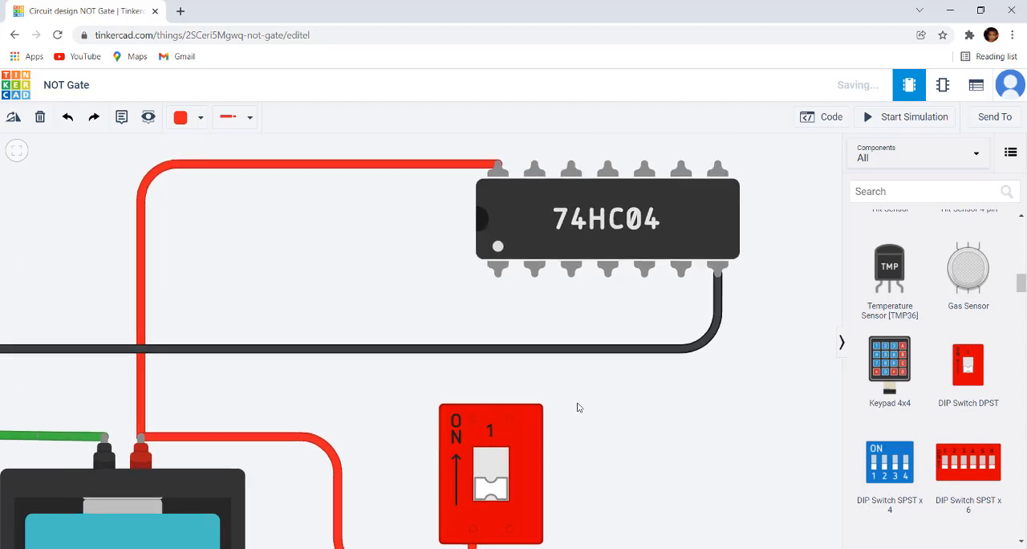
pyautogui.click(473, 425)
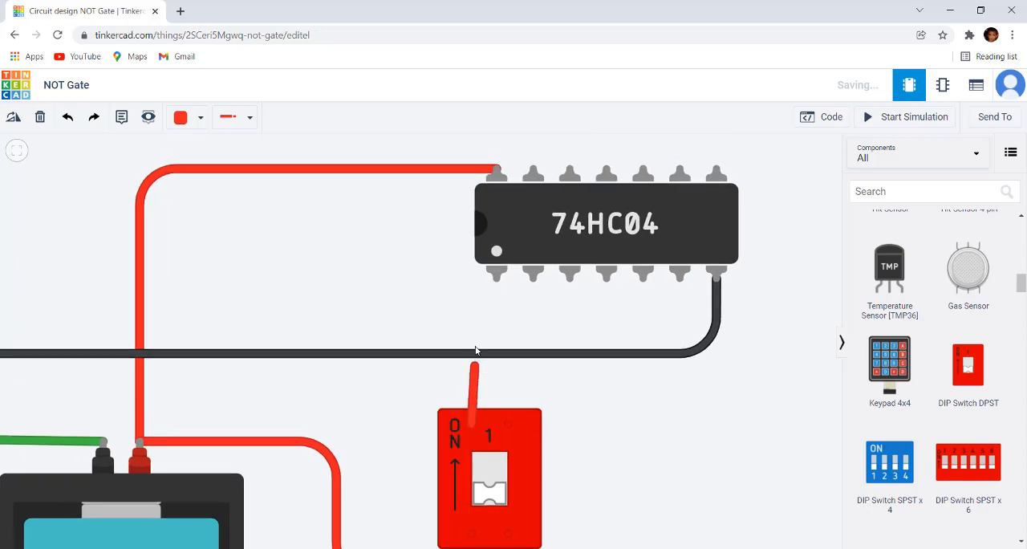
pyautogui.click(497, 280)
# Shift the DIP switch to line up vertically with the Input 1 pin and realign the battery wire's corner beneath its terminal
pyautogui.scroll(-2, 628, 417)
pyautogui.moveTo(627, 416); pyautogui.dragTo(538, 374)
pyautogui.scroll(3, 538, 380)
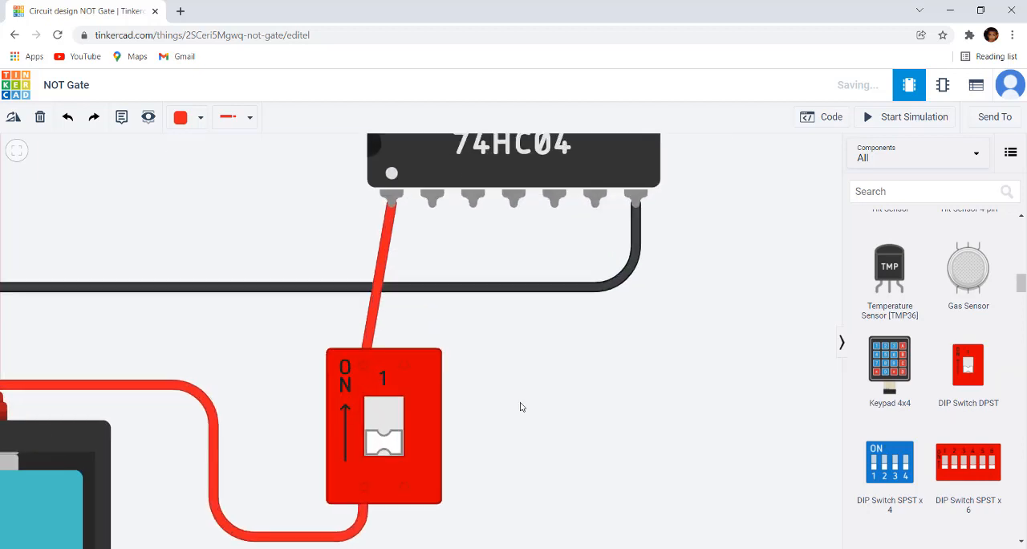
pyautogui.moveTo(432, 408); pyautogui.dragTo(451, 407)
pyautogui.moveTo(459, 406); pyautogui.dragTo(474, 406)
pyautogui.moveTo(604, 420); pyautogui.dragTo(616, 341)
pyautogui.click(321, 460)
pyautogui.moveTo(392, 460); pyautogui.dragTo(422, 464)
pyautogui.click(307, 394)
# Change the colour of the wire between the battery and the DIP switch to Green
pyautogui.click(245, 358)
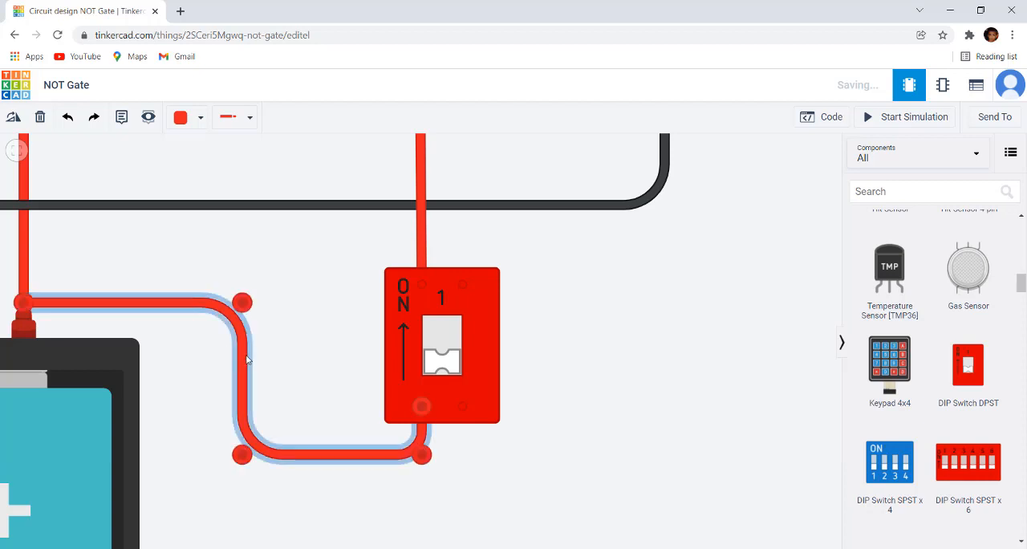
pyautogui.click(200, 117)
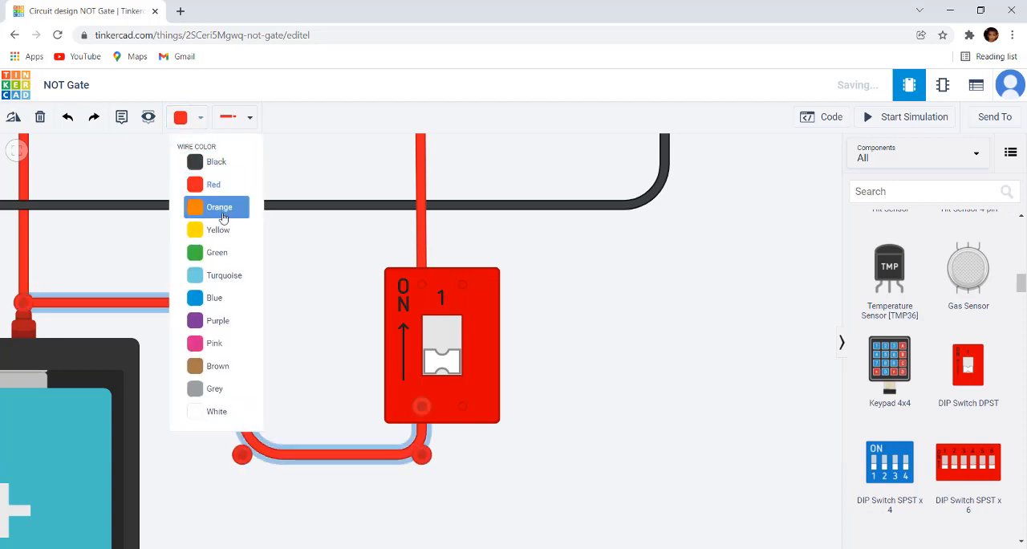
pyautogui.click(225, 253)
pyautogui.click(665, 314)
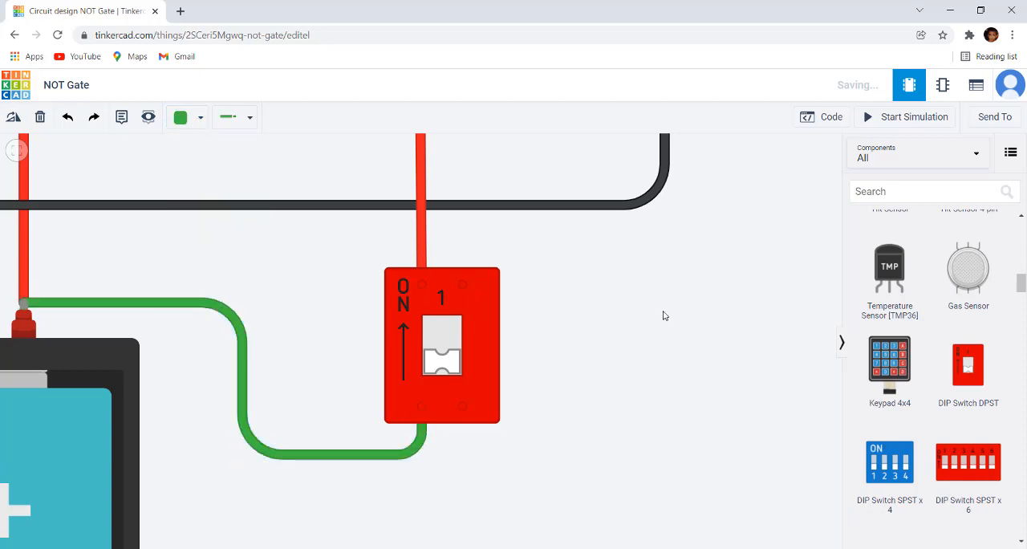
# Change the colour of the wire between the DIP switch and the Input 1 pin to Green
pyautogui.moveTo(678, 313); pyautogui.dragTo(687, 458)
pyautogui.click(434, 322)
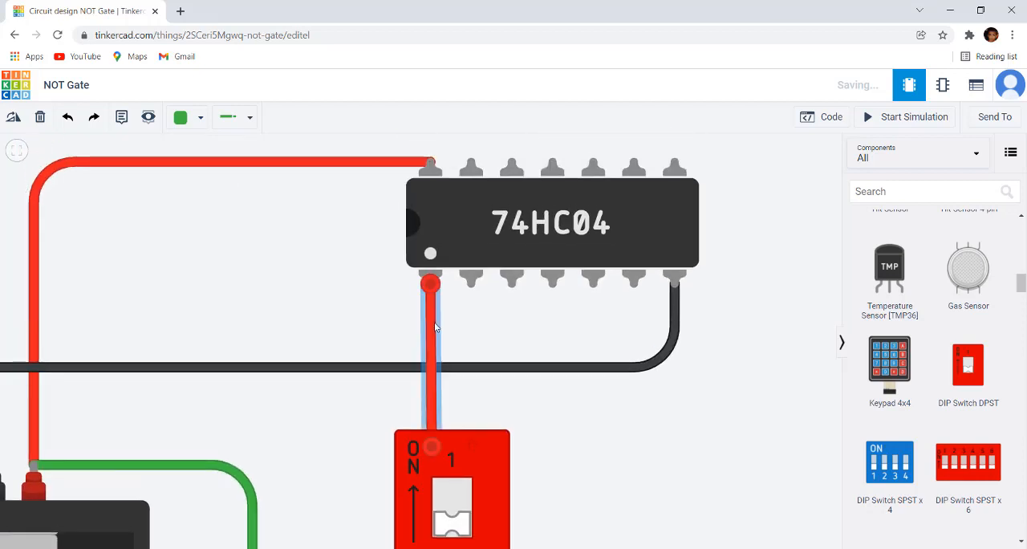
pyautogui.click(200, 118)
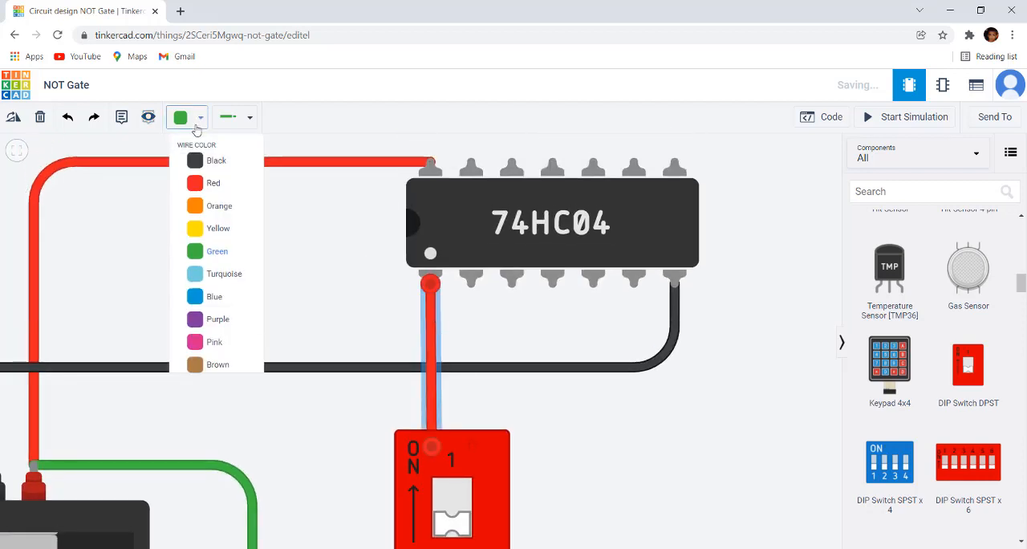
pyautogui.click(215, 258)
pyautogui.click(615, 433)
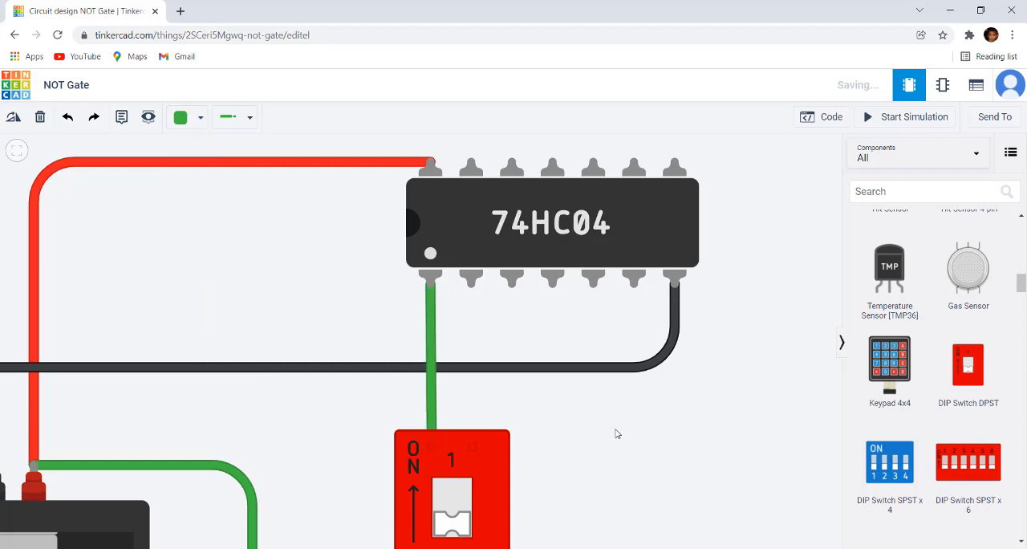
pyautogui.scroll(-2, 663, 452)
pyautogui.moveTo(663, 451); pyautogui.dragTo(564, 388)
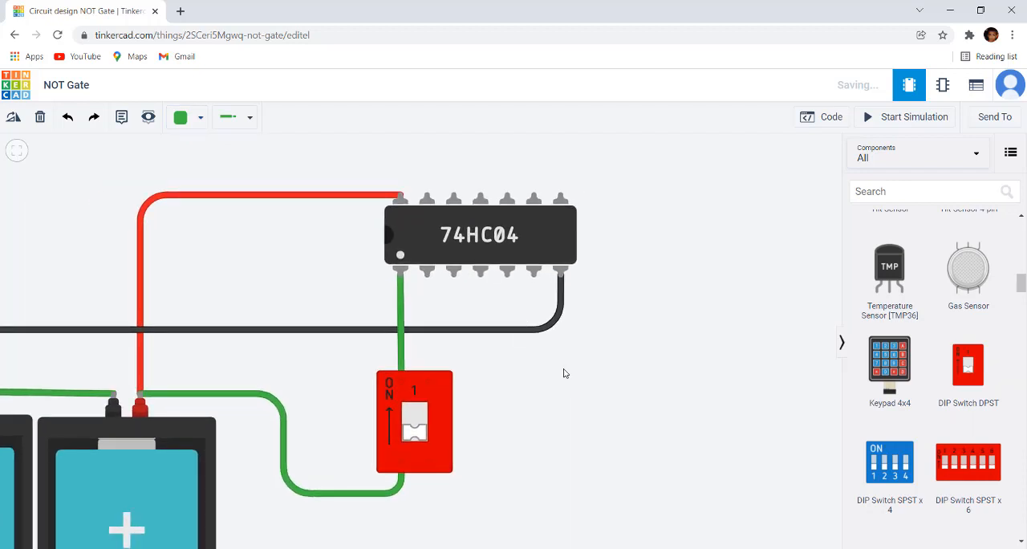
pyautogui.scroll(2, 430, 296)
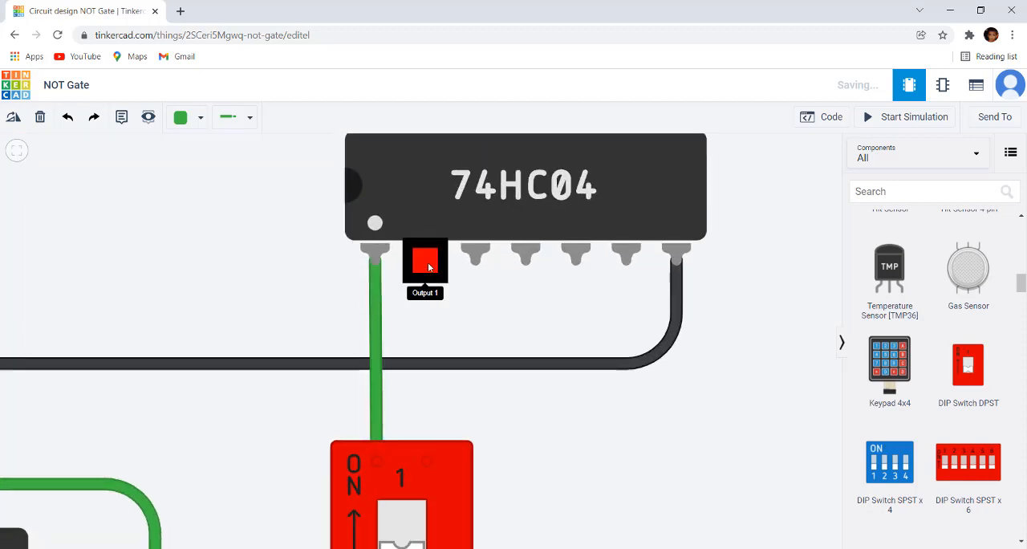
pyautogui.click(425, 264)
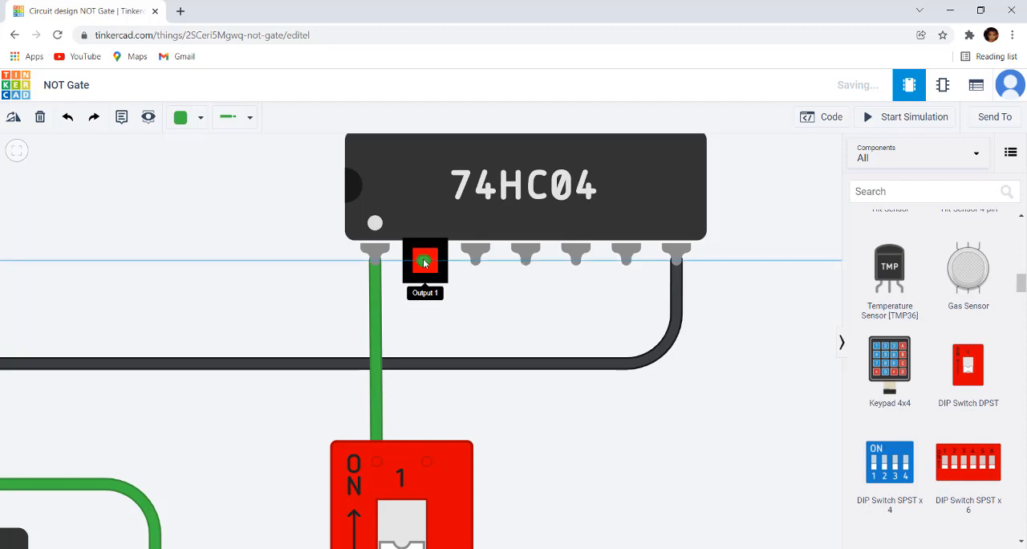
pyautogui.scroll(-5, 457, 282)
# Place a red LED from the Output components beside the 74HC04, on the side away from the batteries
pyautogui.scroll(3, 930, 337)
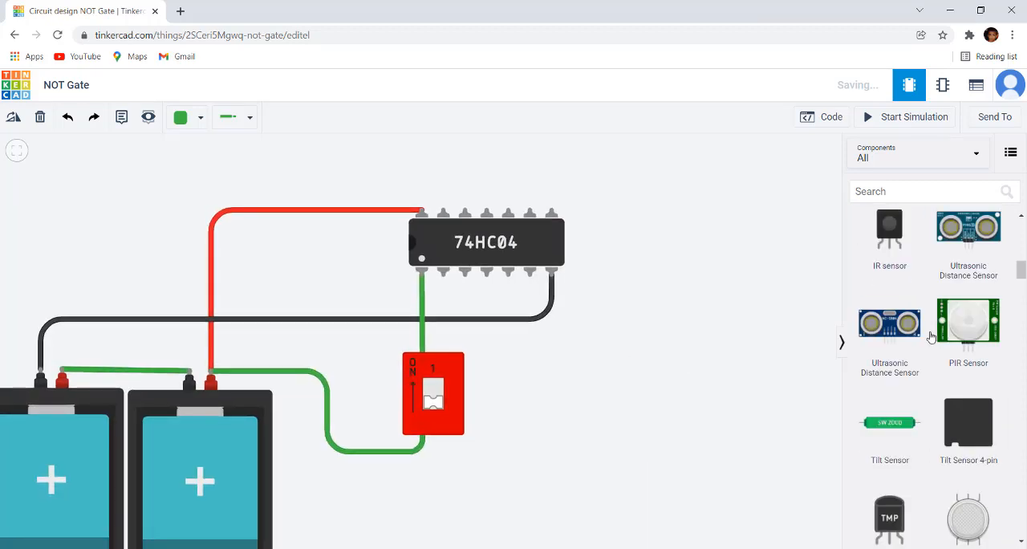
pyautogui.scroll(10, 930, 337)
pyautogui.scroll(-3, 930, 337)
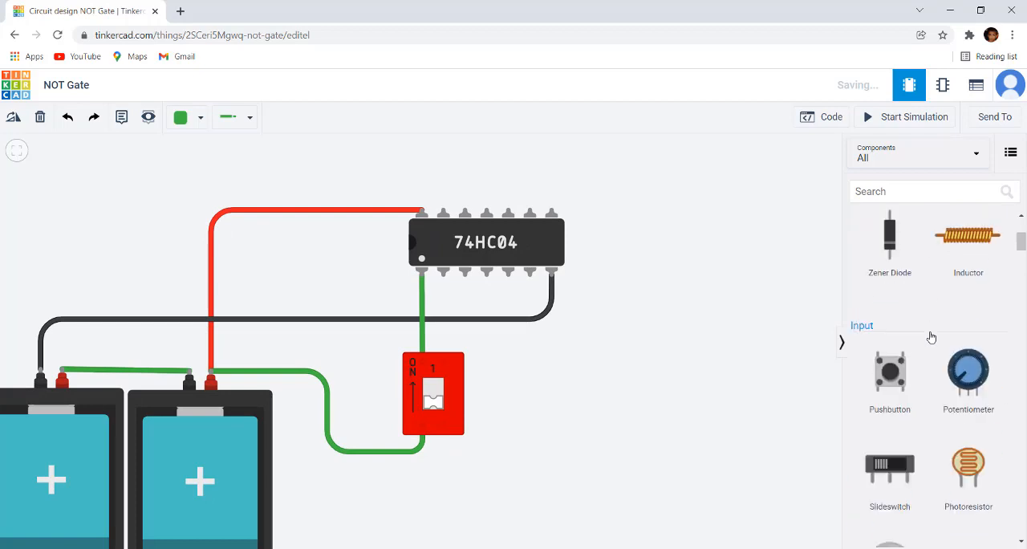
pyautogui.scroll(-10, 931, 337)
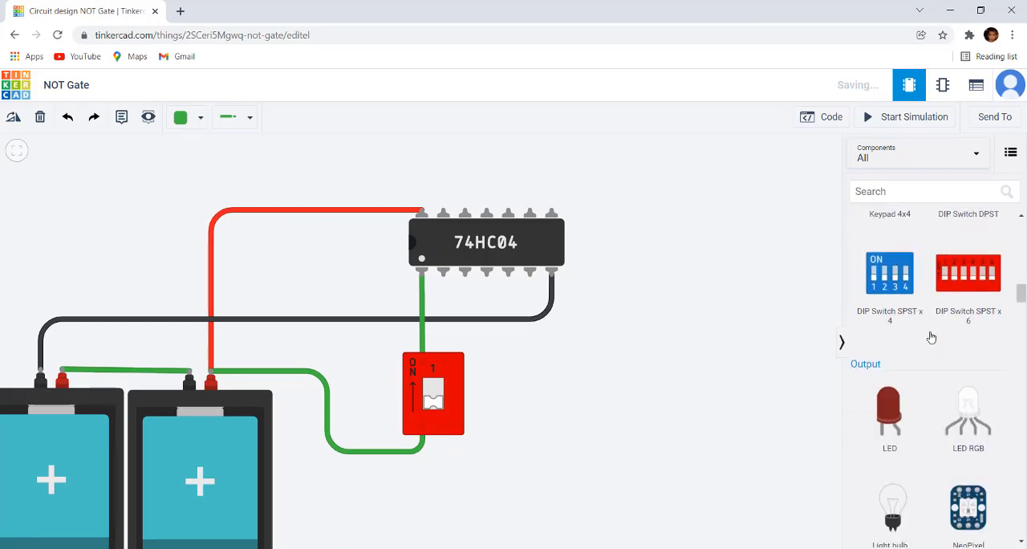
pyautogui.scroll(-3, 931, 337)
pyautogui.scroll(3, 928, 353)
pyautogui.moveTo(889, 414); pyautogui.dragTo(645, 262)
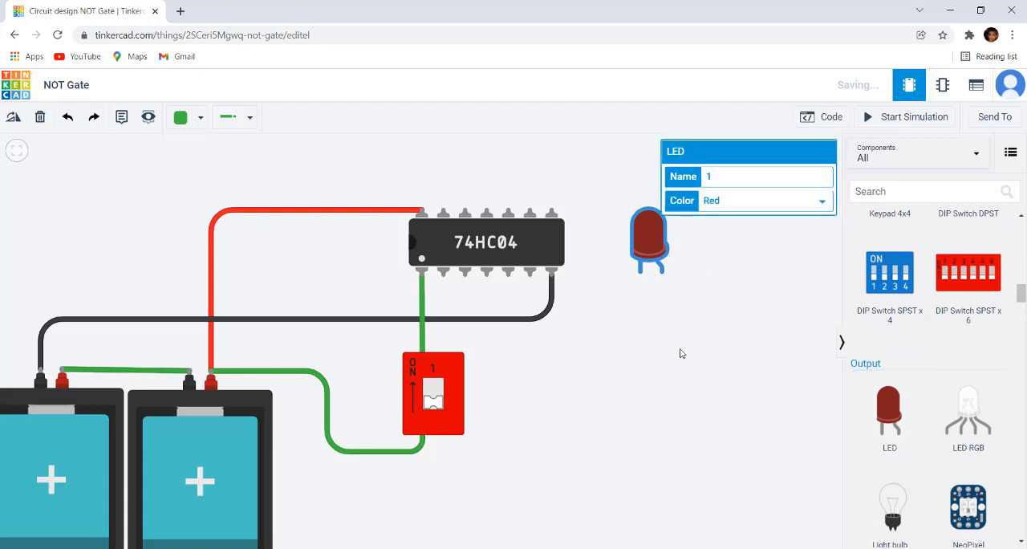
pyautogui.scroll(2, 680, 353)
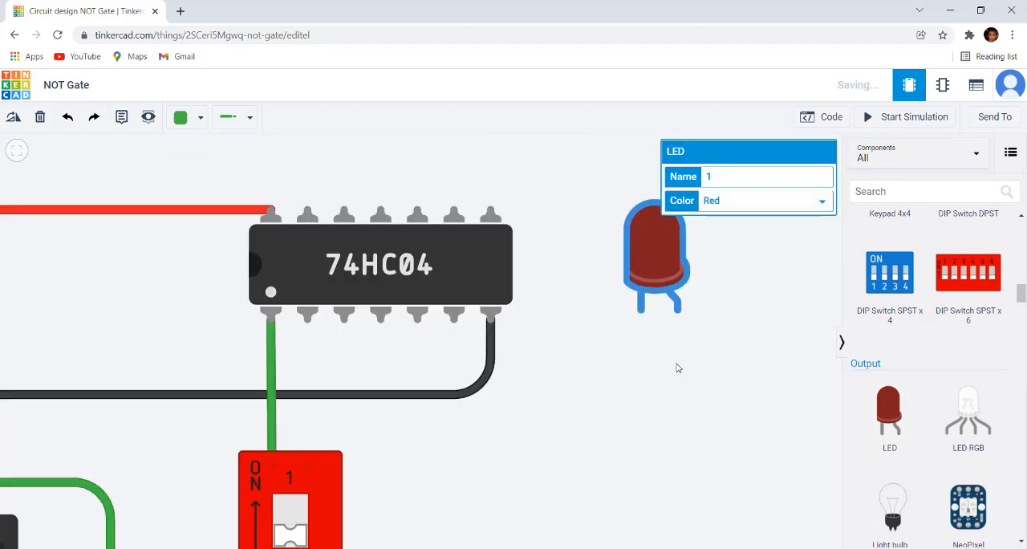
pyautogui.click(676, 370)
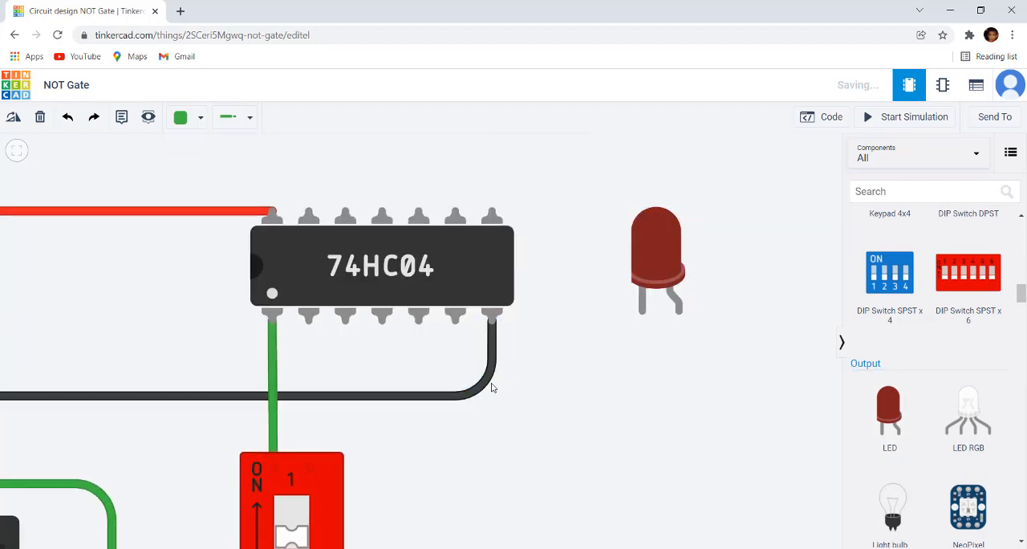
# Wire the 74HC04's Ground pin to the LED's cathode
pyautogui.click(494, 335)
pyautogui.click(488, 322)
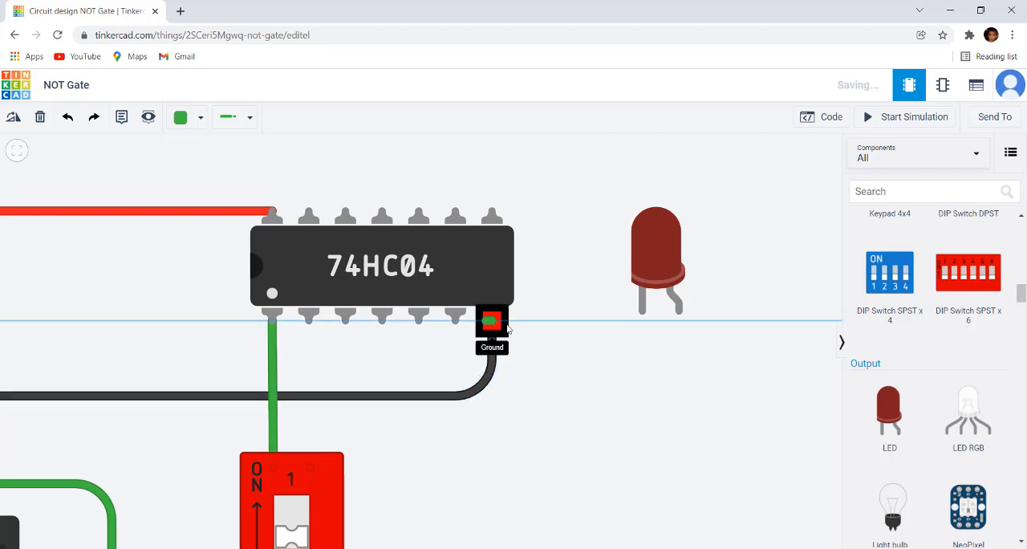
pyautogui.click(643, 314)
pyautogui.click(661, 365)
# Change the colour of the wire between the 74HC04's Ground pin and the LED's cathode to Black
pyautogui.click(653, 234)
pyautogui.click(200, 118)
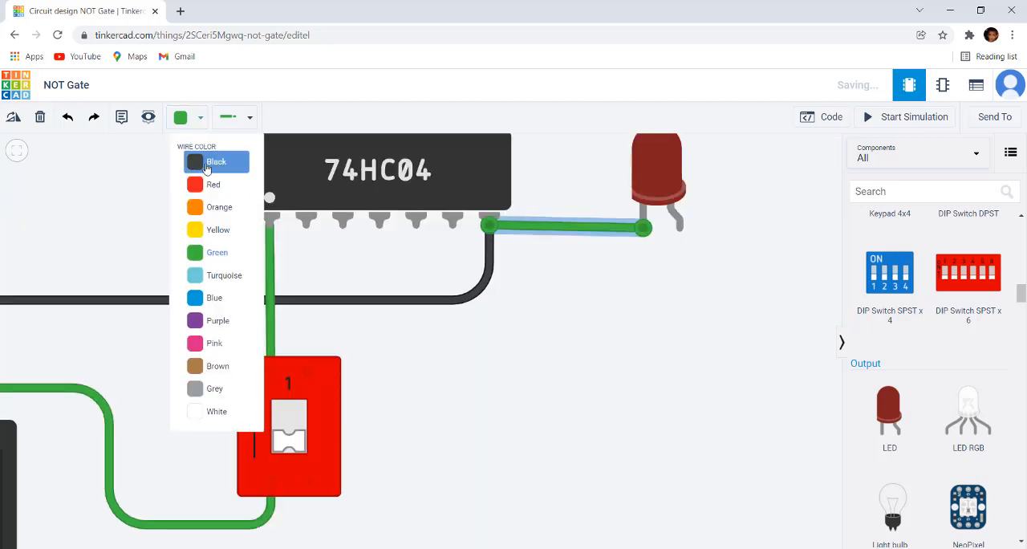
pyautogui.click(205, 164)
pyautogui.click(647, 387)
# Wire the 74HC04's Output 1 pin to the LED's anode, routing it below the Ground wire with two square bends
pyautogui.scroll(-3, 544, 411)
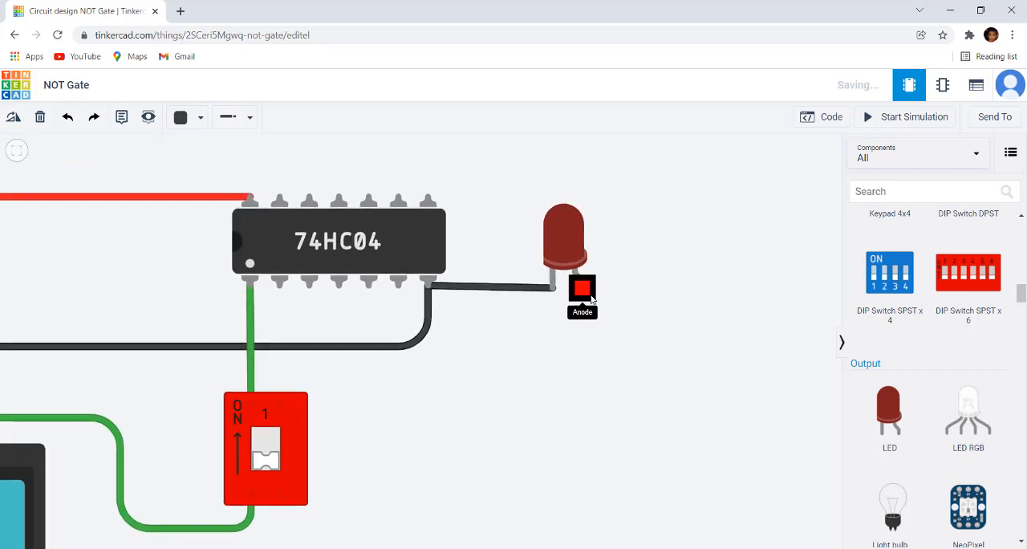
pyautogui.scroll(2, 554, 349)
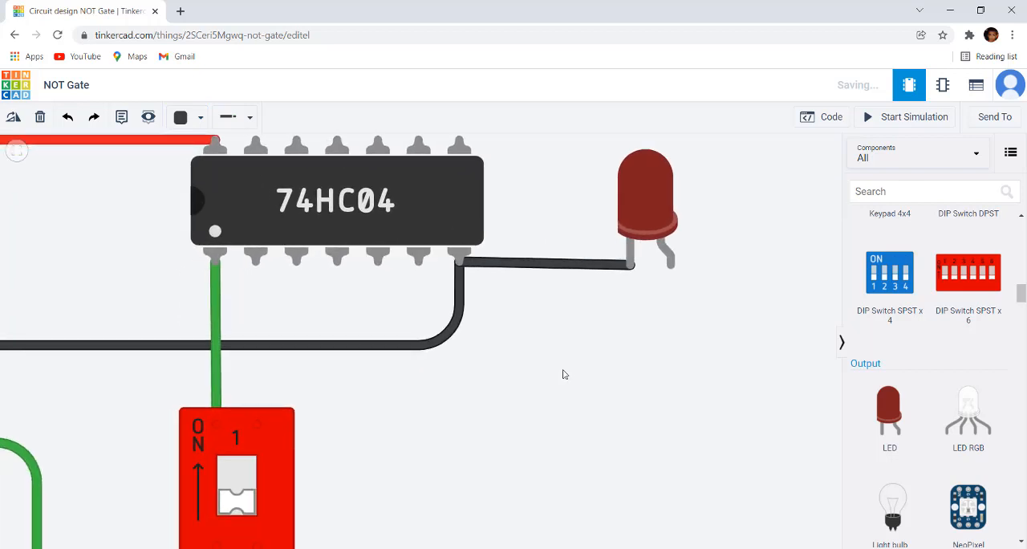
pyautogui.click(252, 263)
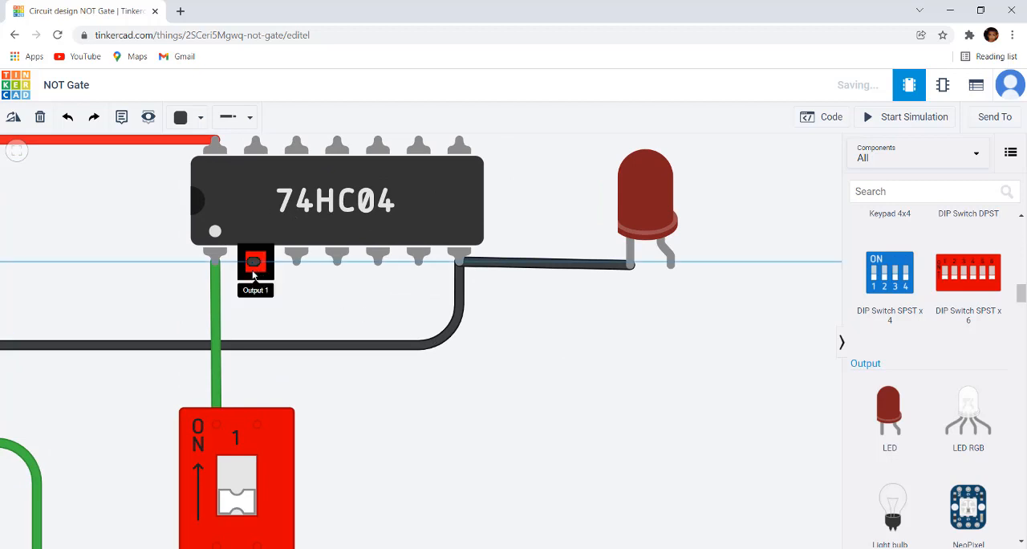
pyautogui.click(256, 384)
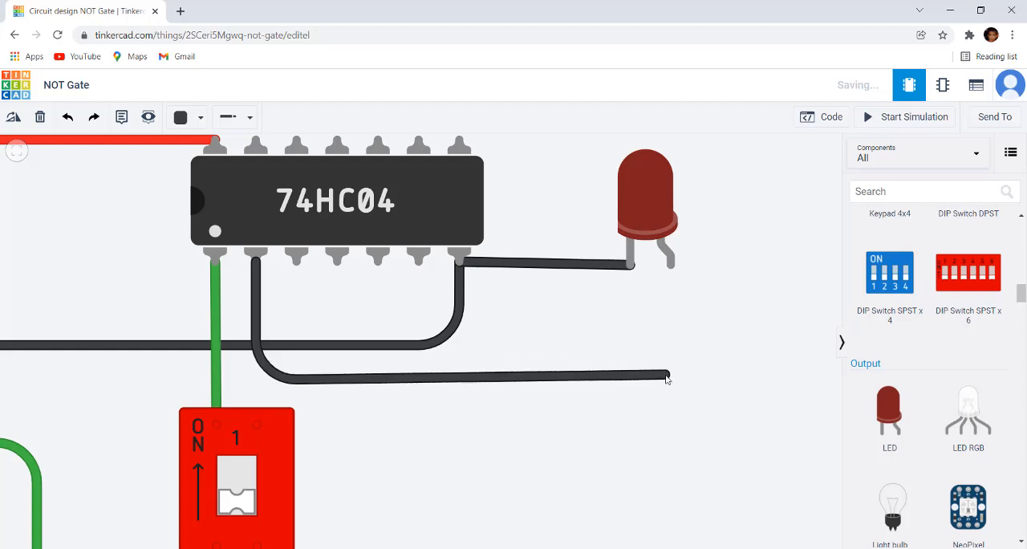
pyautogui.click(672, 266)
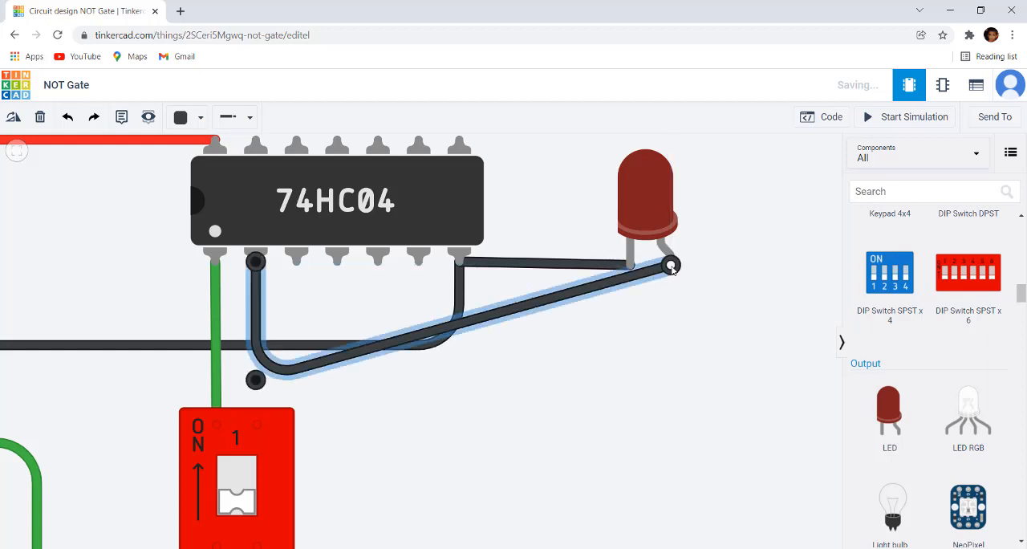
pyautogui.click(551, 299)
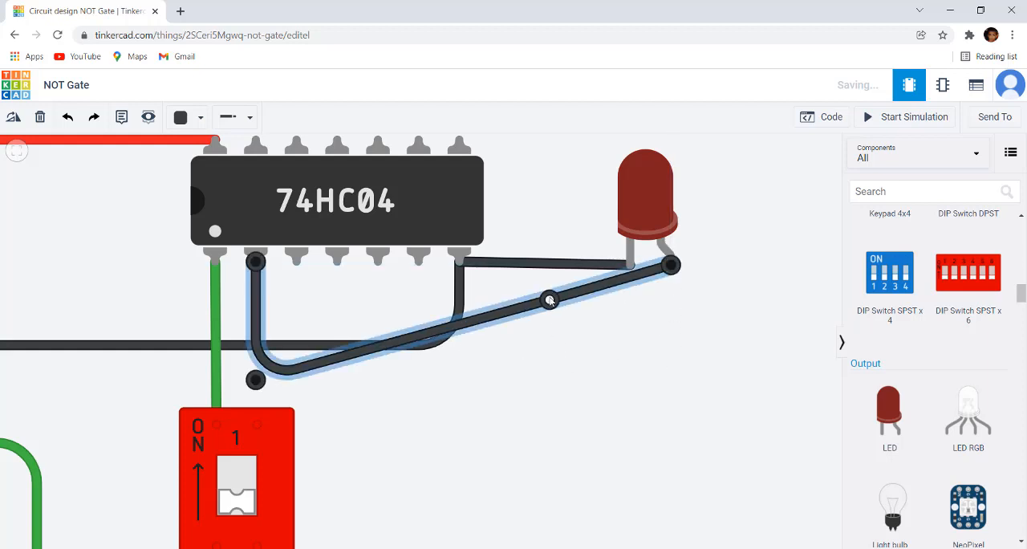
pyautogui.moveTo(551, 299); pyautogui.dragTo(672, 379)
pyautogui.click(756, 329)
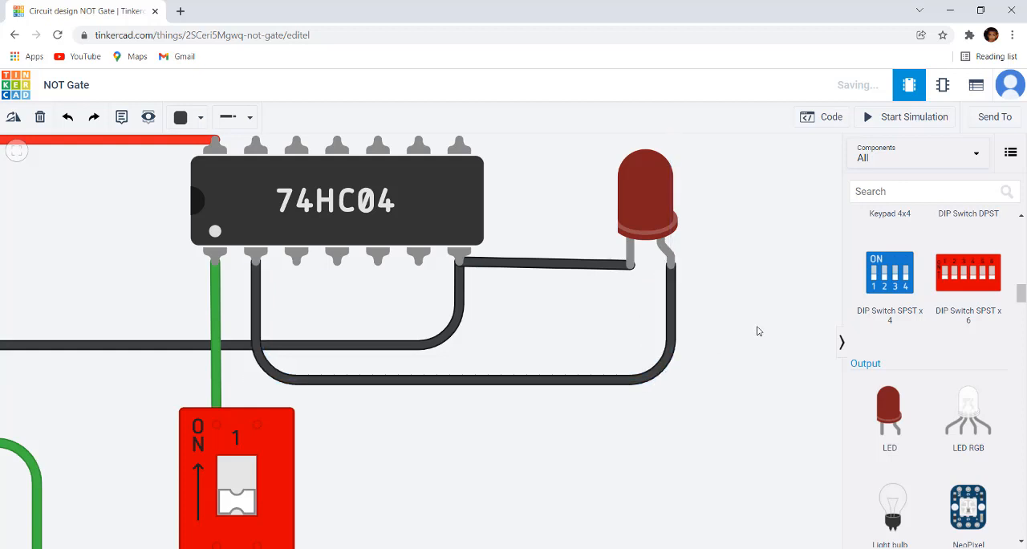
# Change the colour of the wire between the Output 1 pin and the LED's anode to Yellow
pyautogui.click(662, 370)
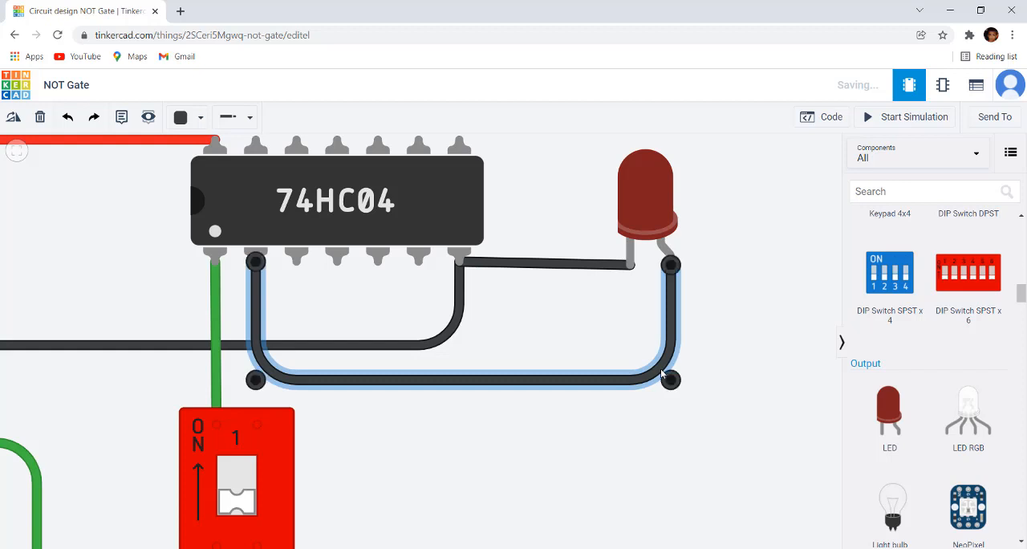
pyautogui.click(200, 118)
pyautogui.click(216, 229)
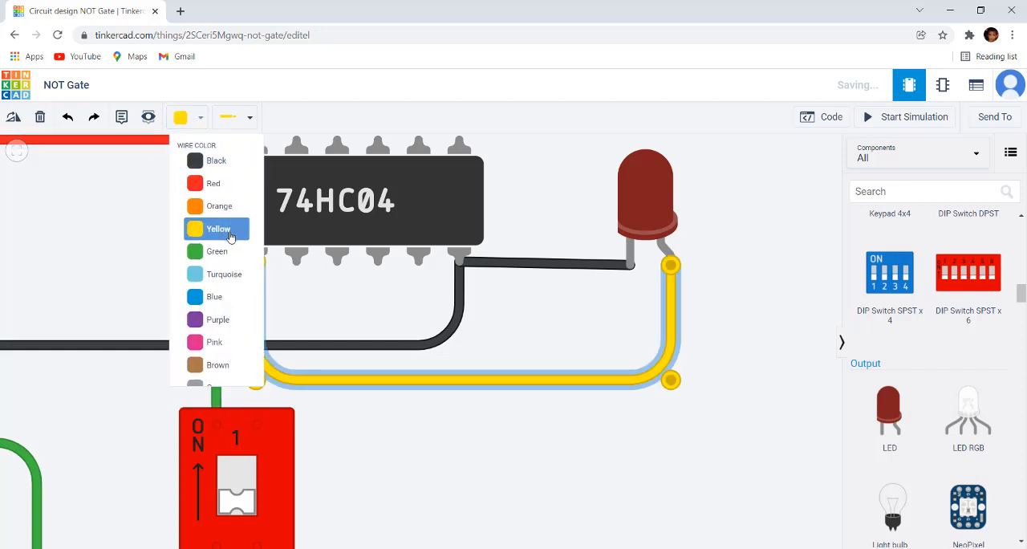
pyautogui.click(468, 445)
# Switch to the NOT Gate.jpg image in Photos and examine the 74HC04 pinout, the inverter symbol and the truth table
pyautogui.scroll(-5, 479, 436)
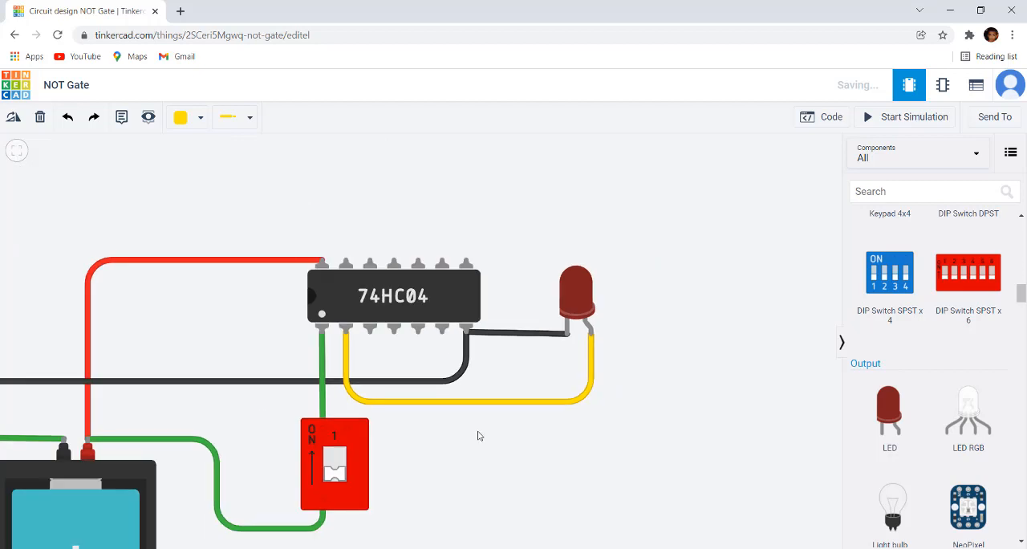
pyautogui.moveTo(500, 476); pyautogui.dragTo(568, 357)
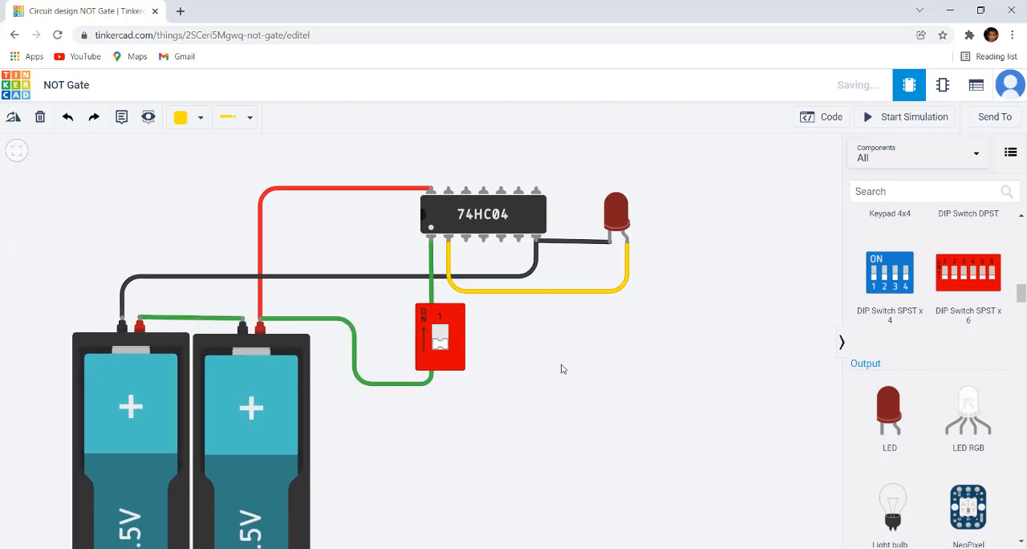
pyautogui.scroll(3, 562, 368)
pyautogui.scroll(1, 551, 342)
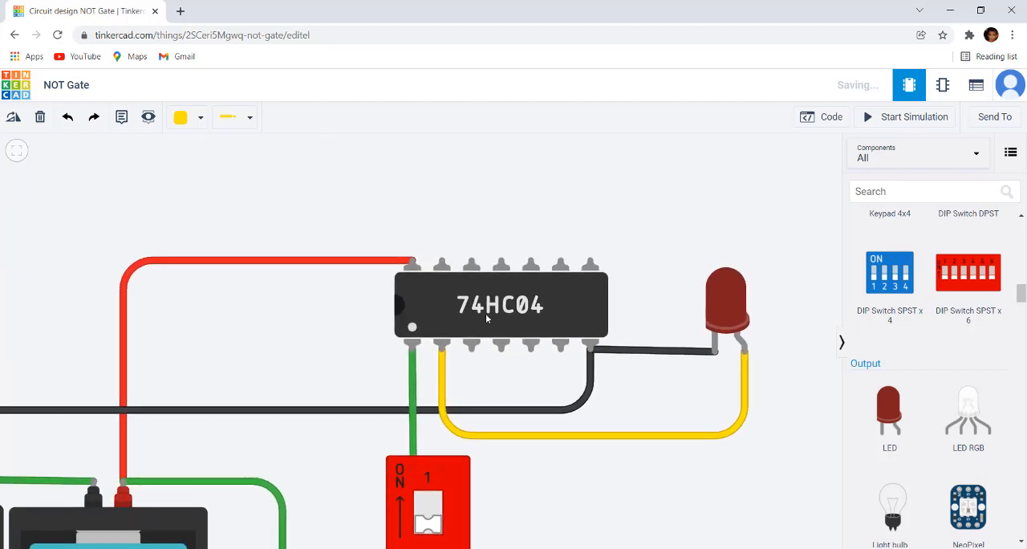
pyautogui.click(682, 548)
pyautogui.scroll(-2, 395, 366)
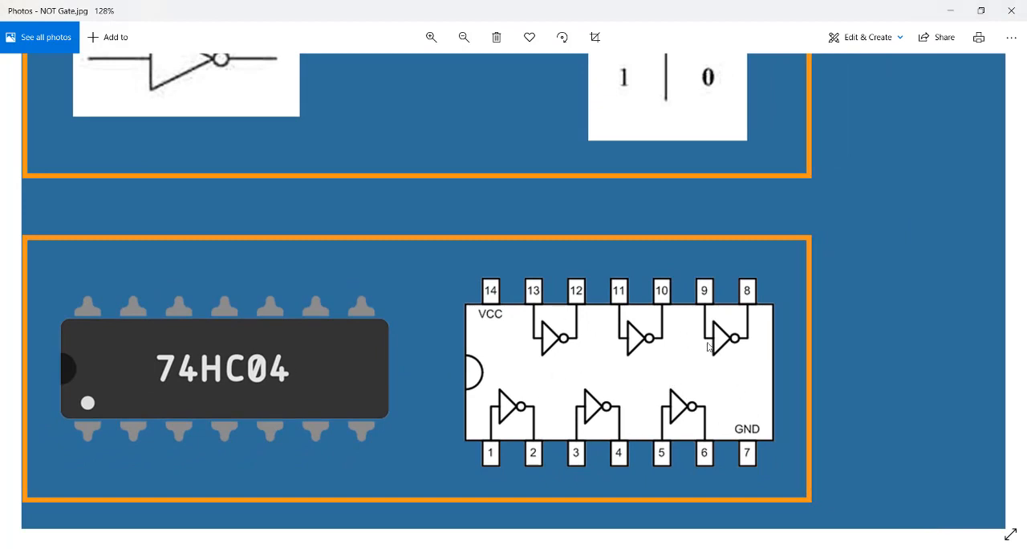
pyautogui.moveTo(369, 267); pyautogui.dragTo(433, 512)
pyautogui.scroll(1, 435, 384)
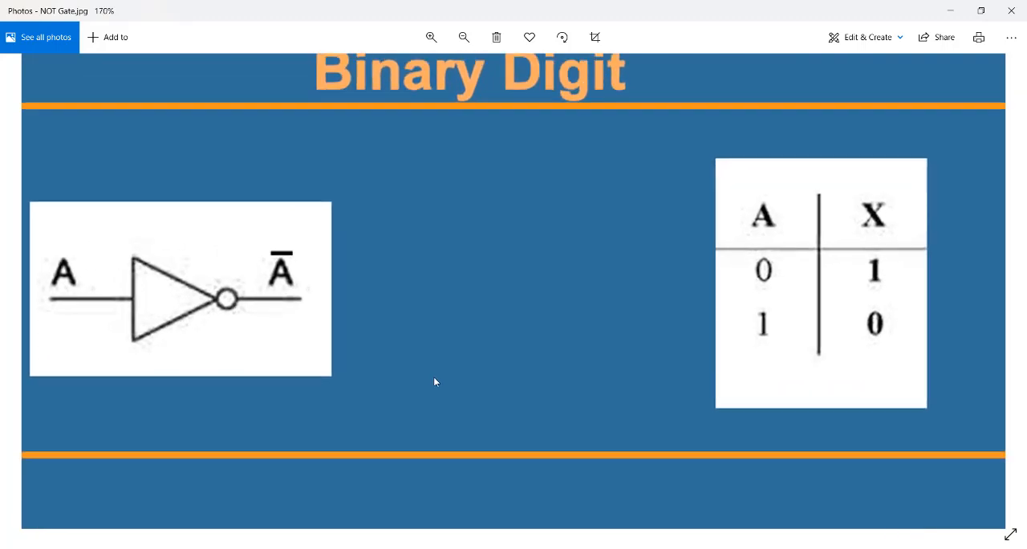
pyautogui.moveTo(434, 365); pyautogui.dragTo(466, 360)
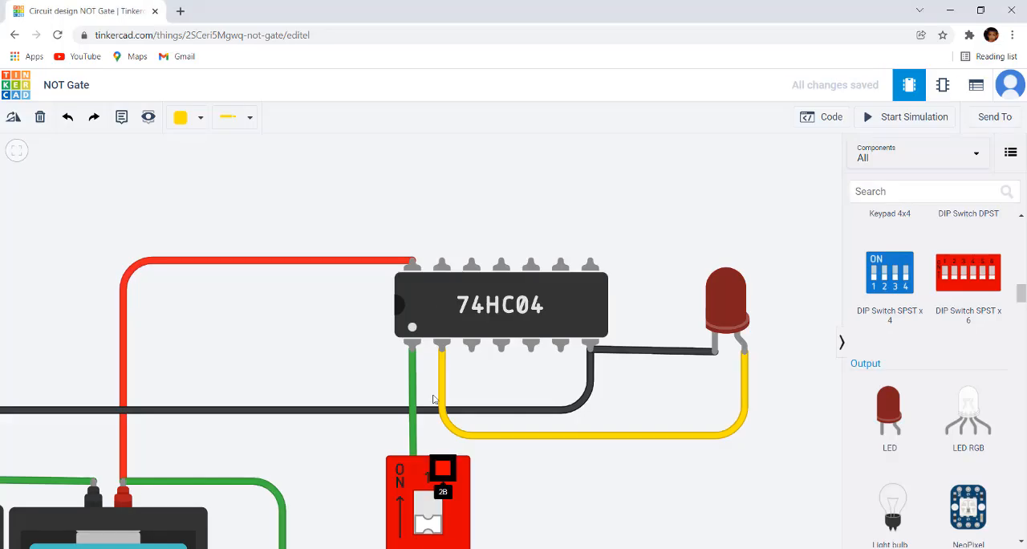
# Return to the Tinkercad circuit and examine the wiring from the batteries through the DIP switch and 74HC04 to the LED
pyautogui.scroll(-1, 575, 427)
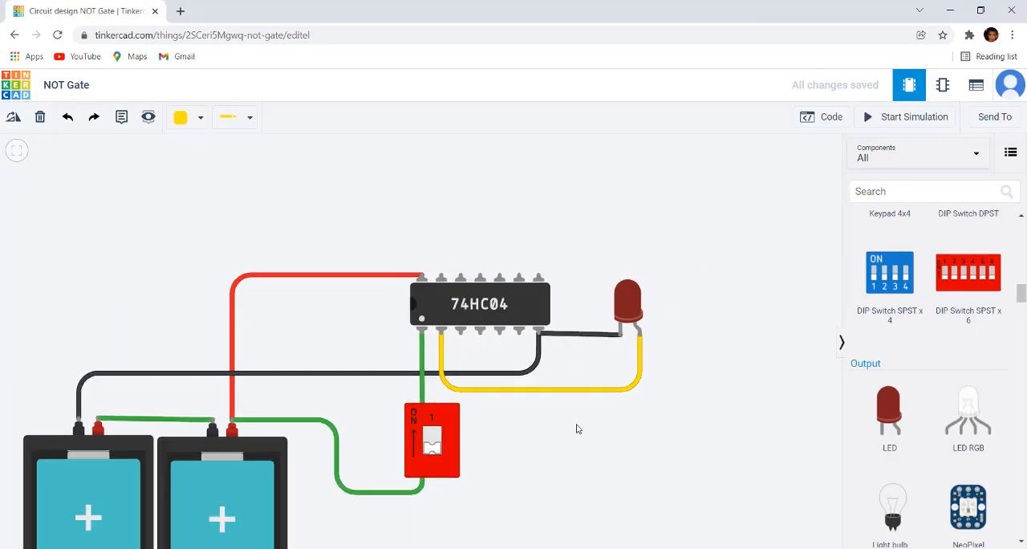
pyautogui.scroll(1, 502, 402)
pyautogui.click(568, 429)
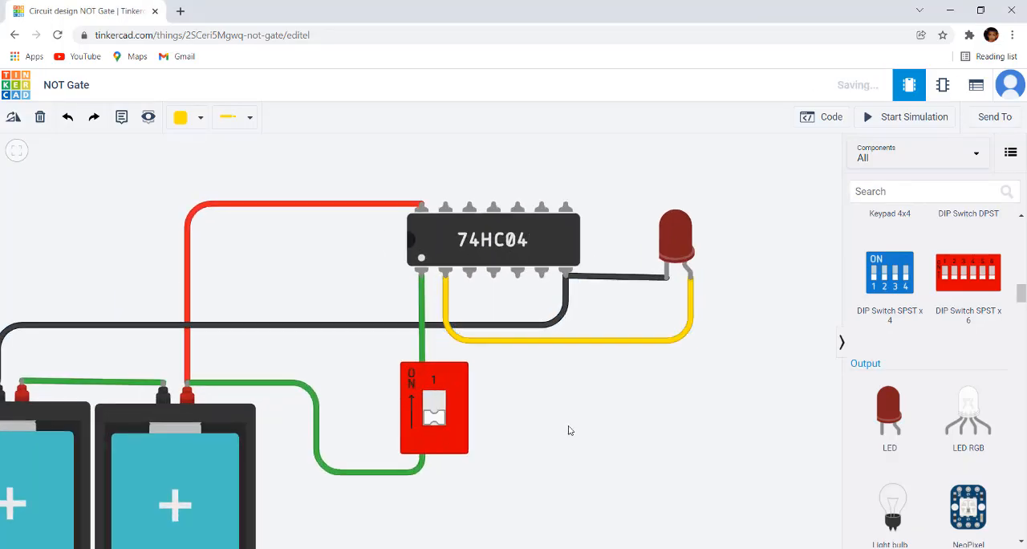
pyautogui.scroll(2, 488, 444)
pyautogui.moveTo(529, 432); pyautogui.dragTo(601, 377)
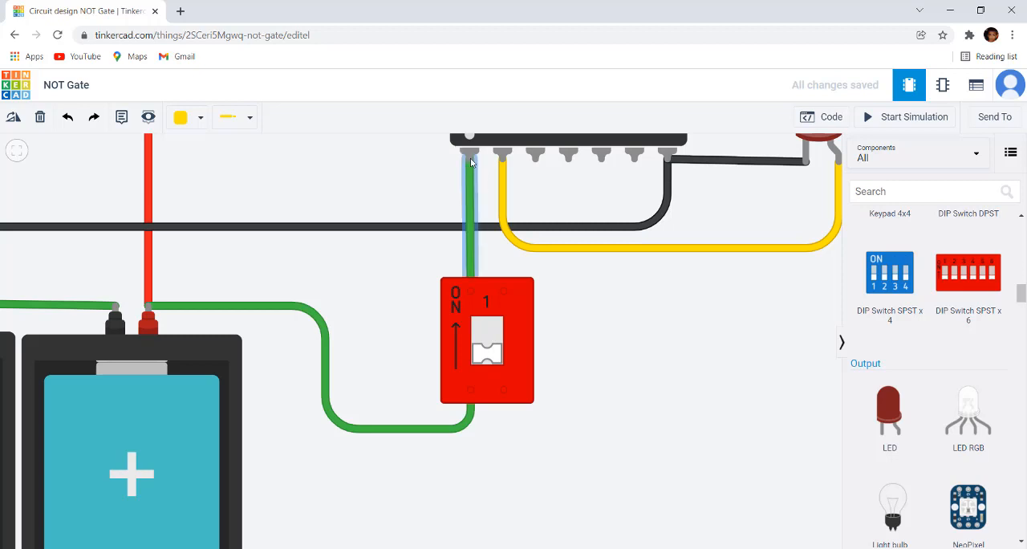
pyautogui.scroll(-2, 497, 321)
pyautogui.moveTo(635, 351); pyautogui.dragTo(580, 397)
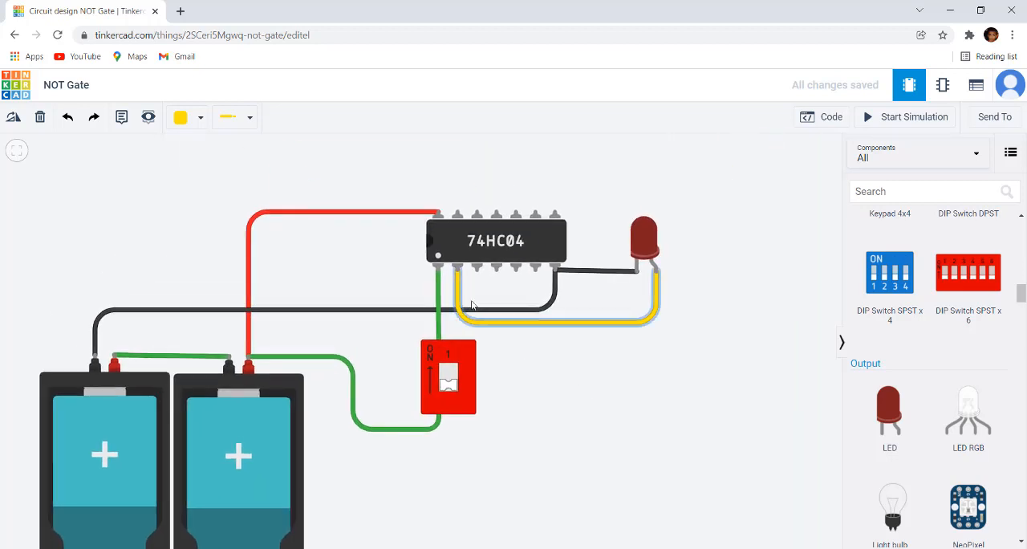
pyautogui.scroll(1, 454, 275)
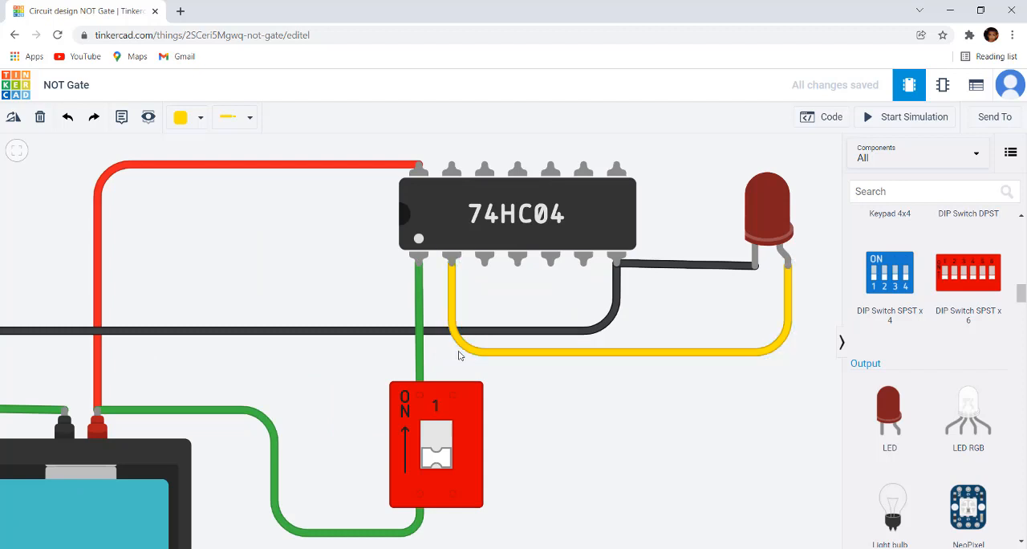
pyautogui.scroll(-2, 666, 445)
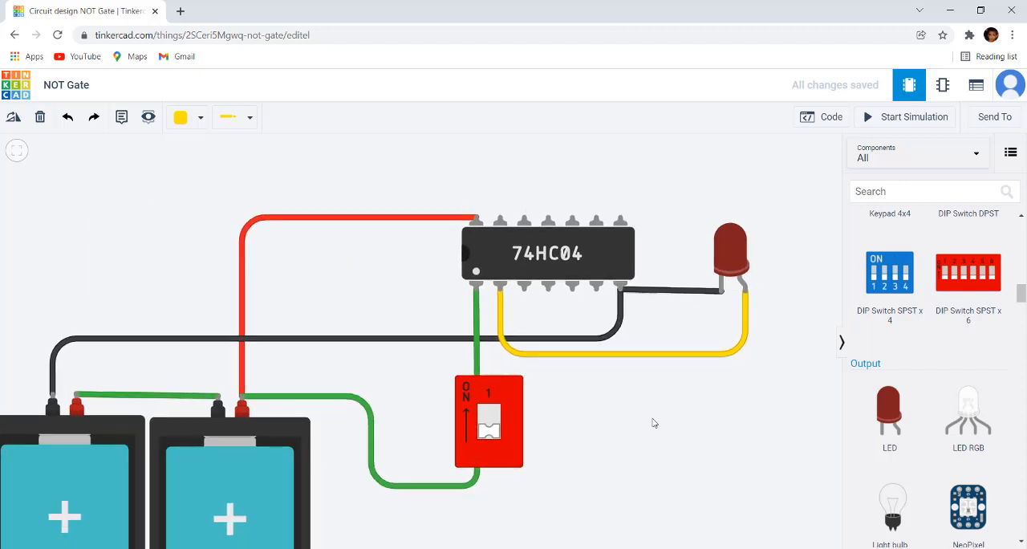
# Start the simulation and set the DIP switch to ON
pyautogui.click(913, 116)
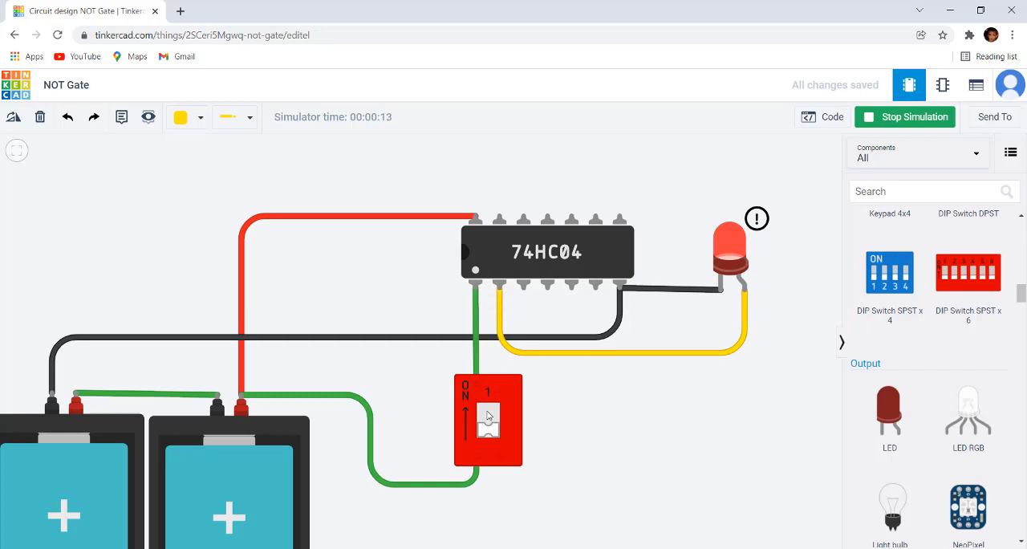
pyautogui.scroll(3, 487, 415)
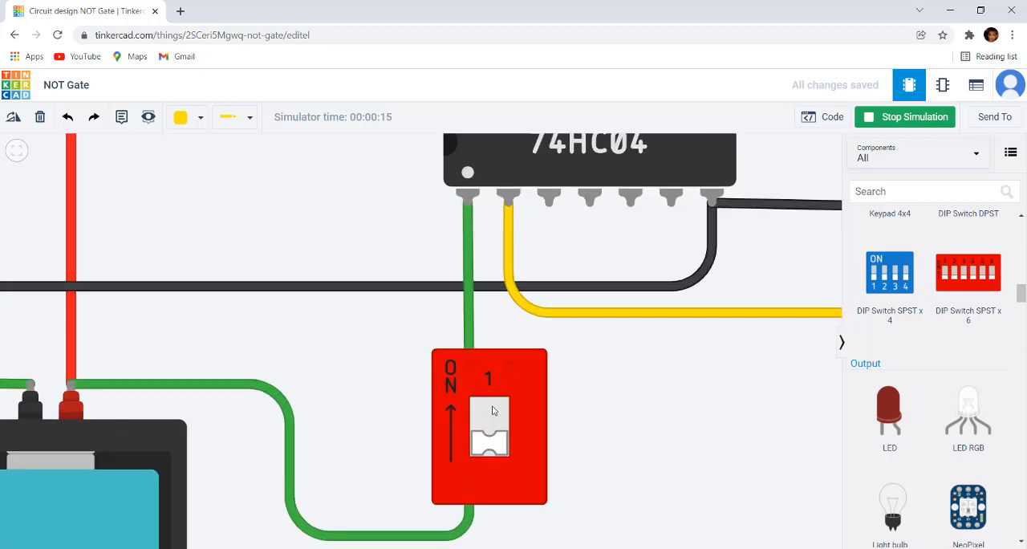
pyautogui.click(494, 411)
pyautogui.click(502, 410)
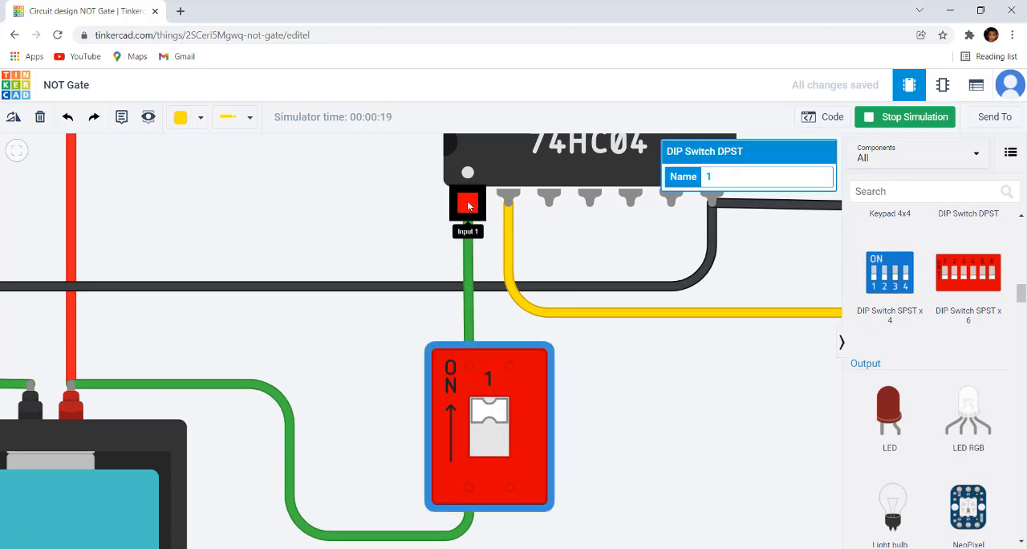
# Check the LED with the DIP switch on, then turn the switch off and on again to compare the output
pyautogui.scroll(-1, 471, 206)
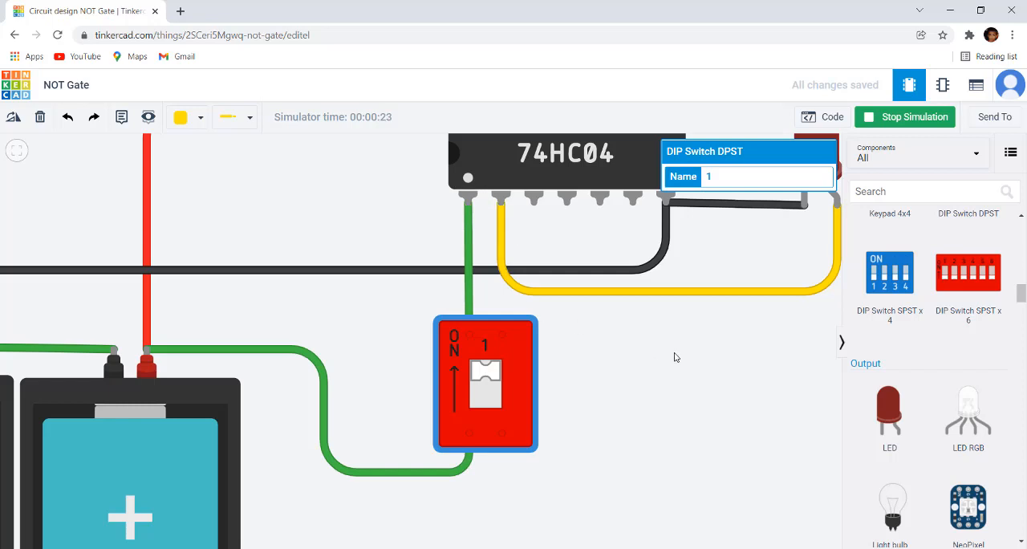
pyautogui.scroll(-1, 678, 360)
pyautogui.moveTo(711, 361); pyautogui.dragTo(635, 395)
pyautogui.scroll(1, 705, 241)
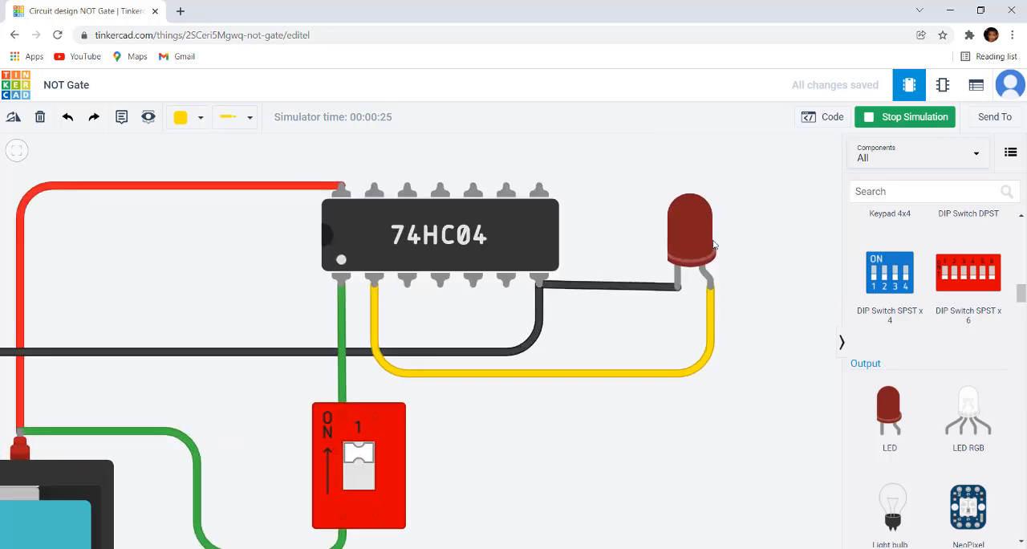
pyautogui.scroll(-1, 553, 427)
pyautogui.moveTo(521, 473); pyautogui.dragTo(619, 433)
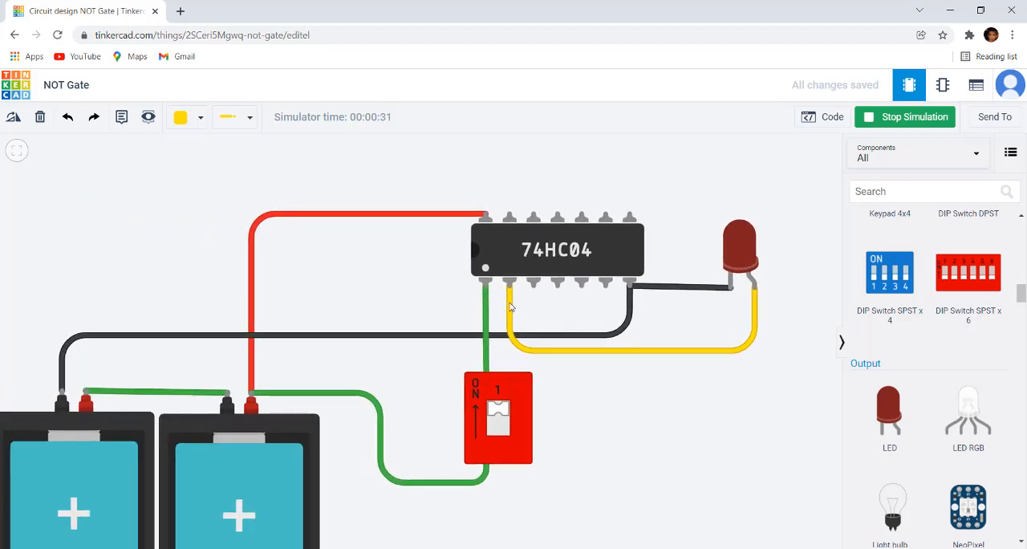
pyautogui.click(497, 434)
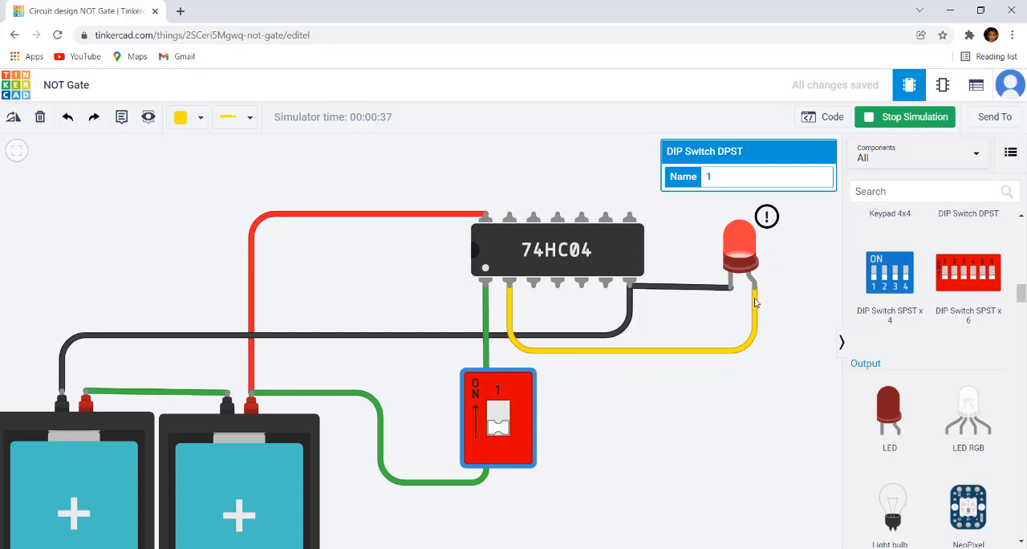
pyautogui.click(497, 411)
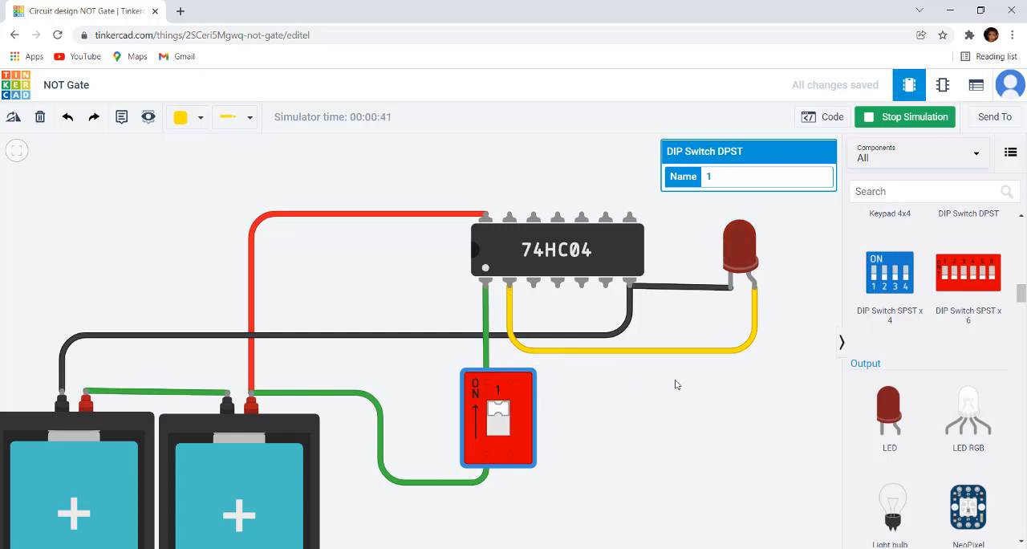
# Switch to the NOT Gate.jpg image in Photos and compare the simulated behaviour with the NOT gate truth table
pyautogui.scroll(-1, 757, 270)
pyautogui.moveTo(677, 437); pyautogui.dragTo(612, 410)
pyautogui.scroll(-1, 664, 395)
pyautogui.click(602, 548)
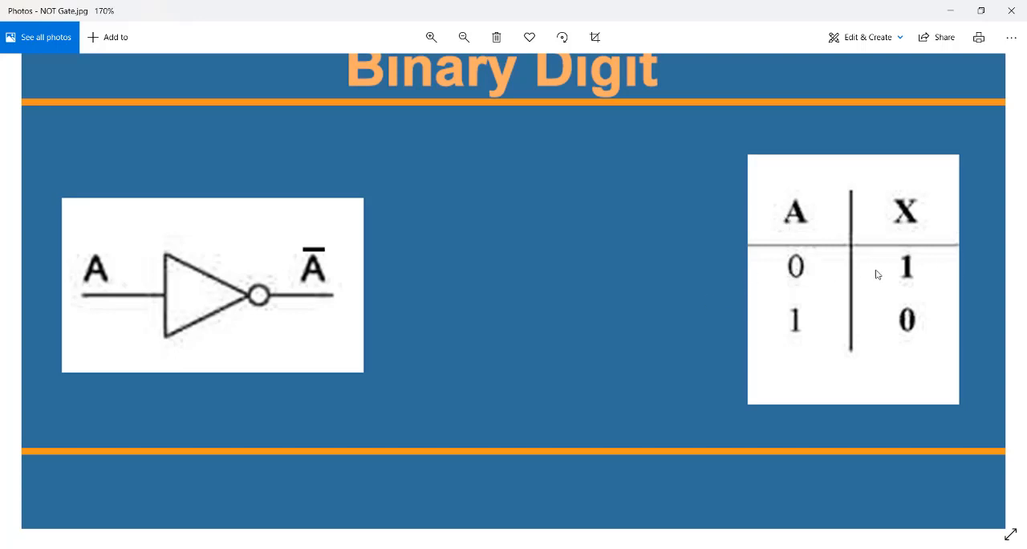
pyautogui.scroll(-3, 528, 307)
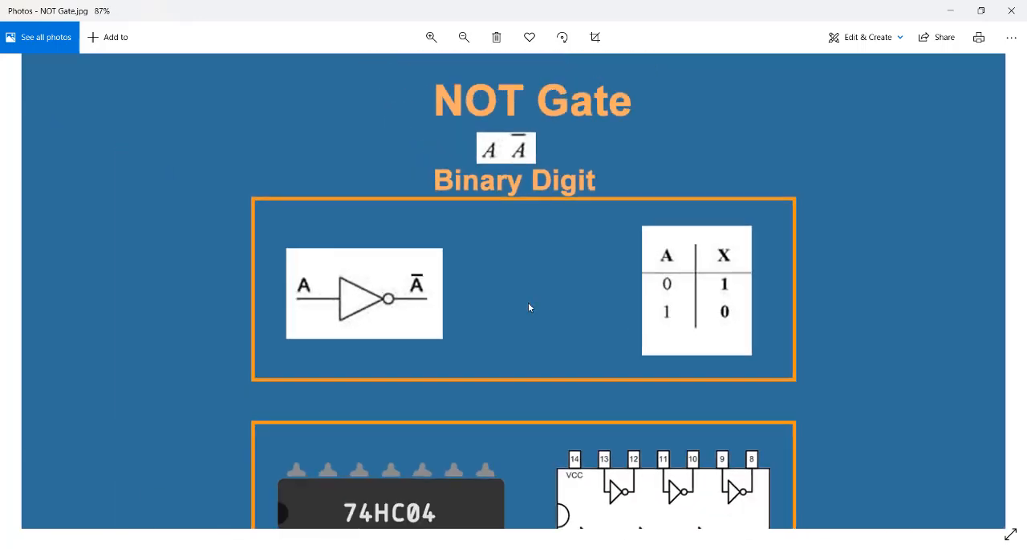